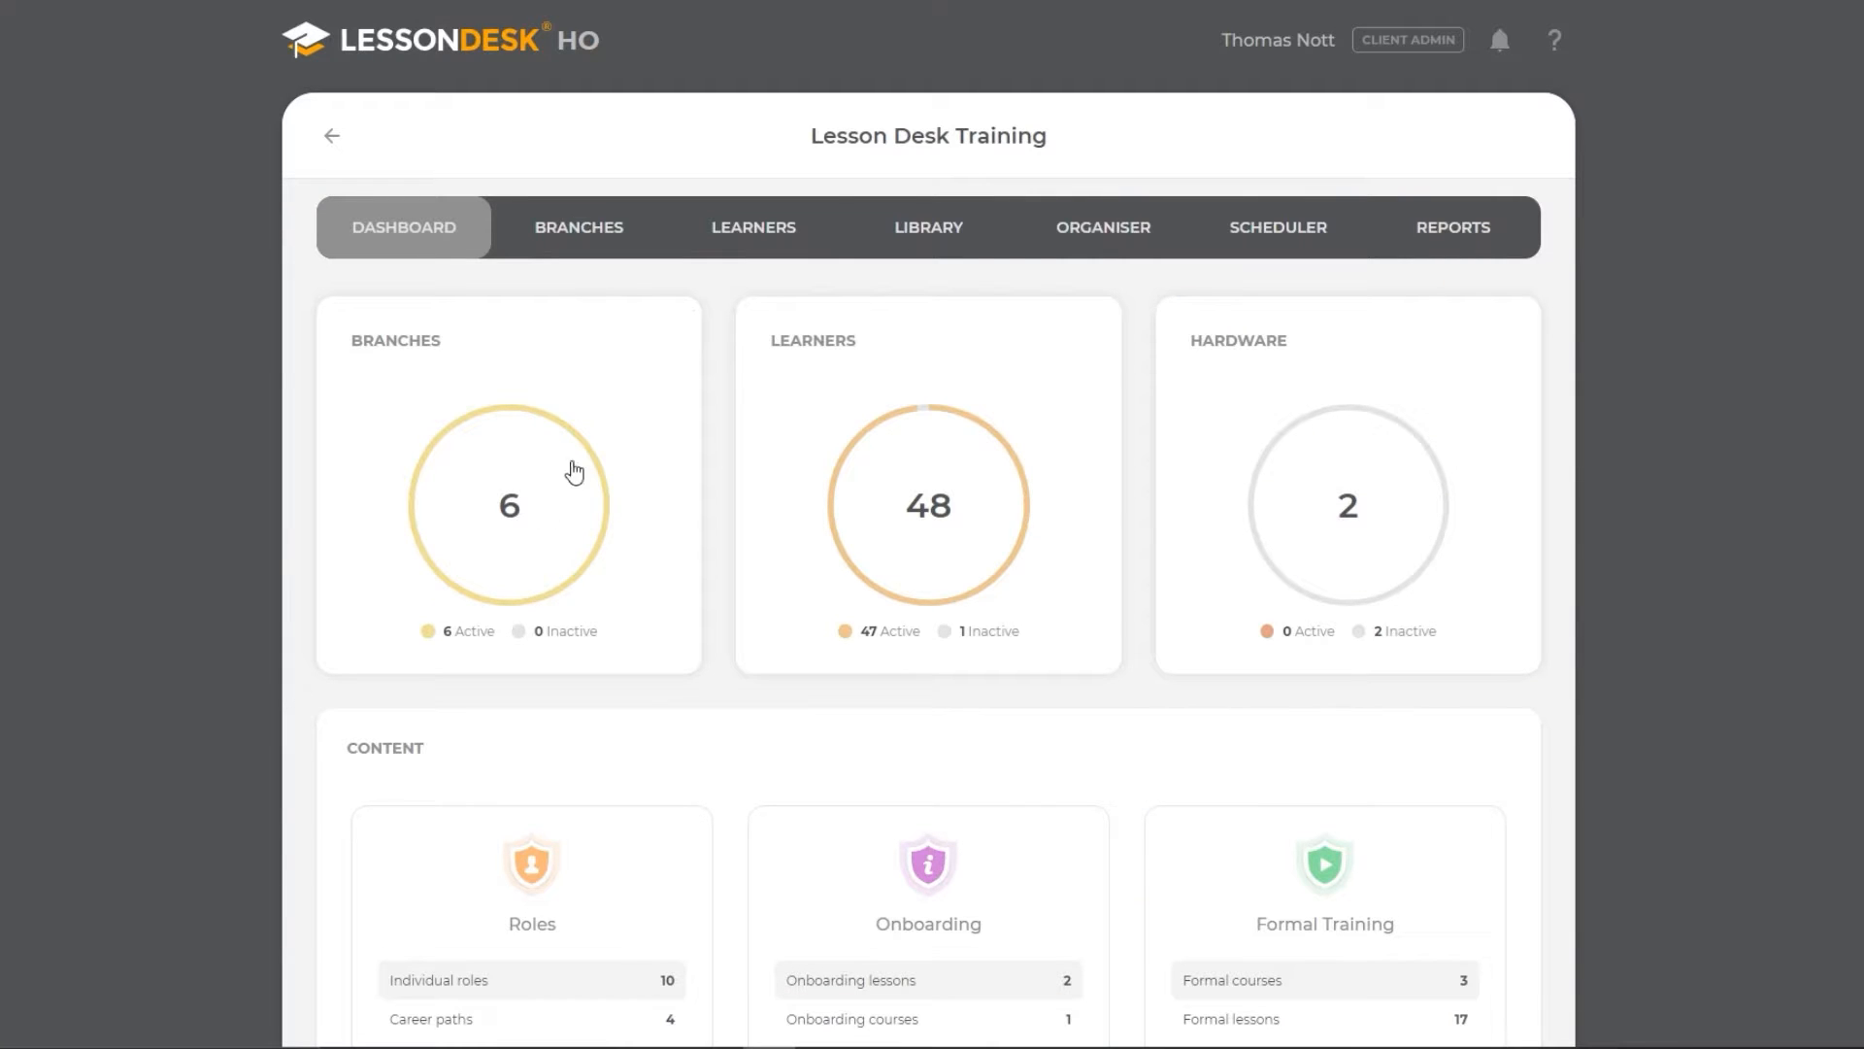
- Open the permanent learners of the Subscriptions group and start creating a single new learner
left_click(744, 243)
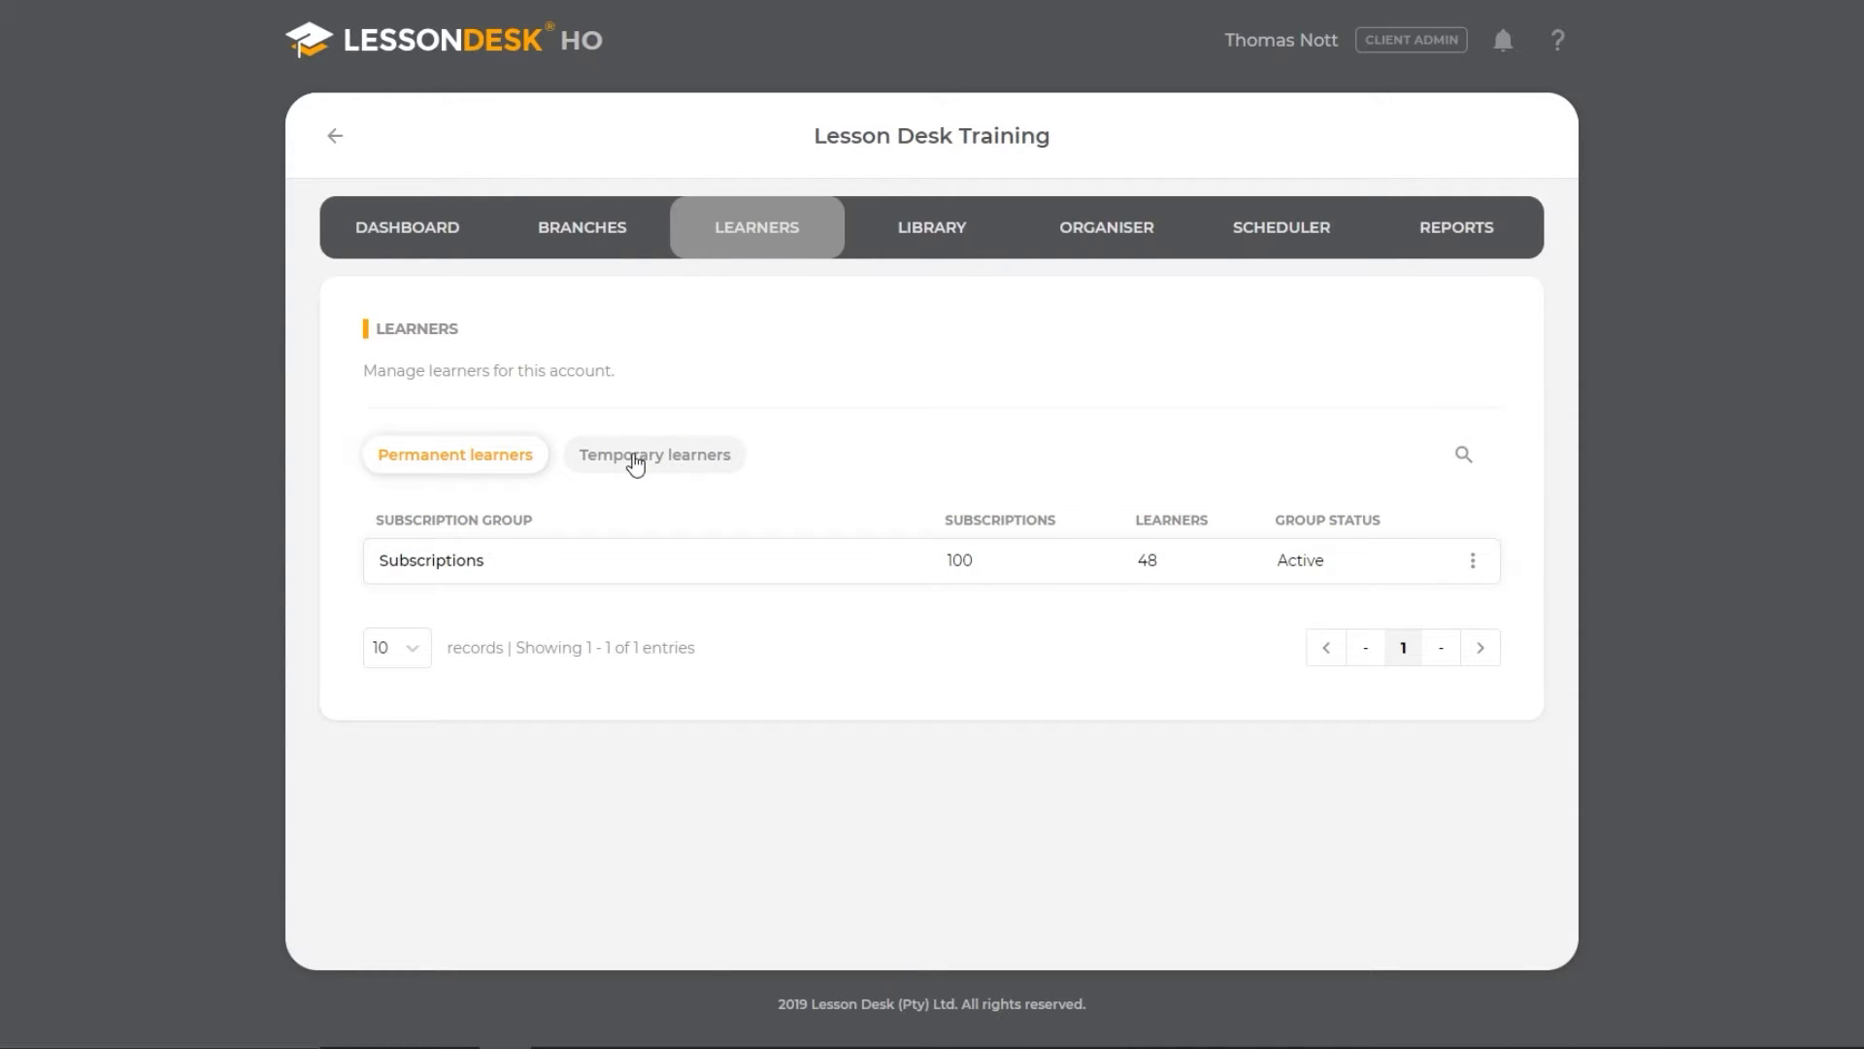
left_click(1475, 566)
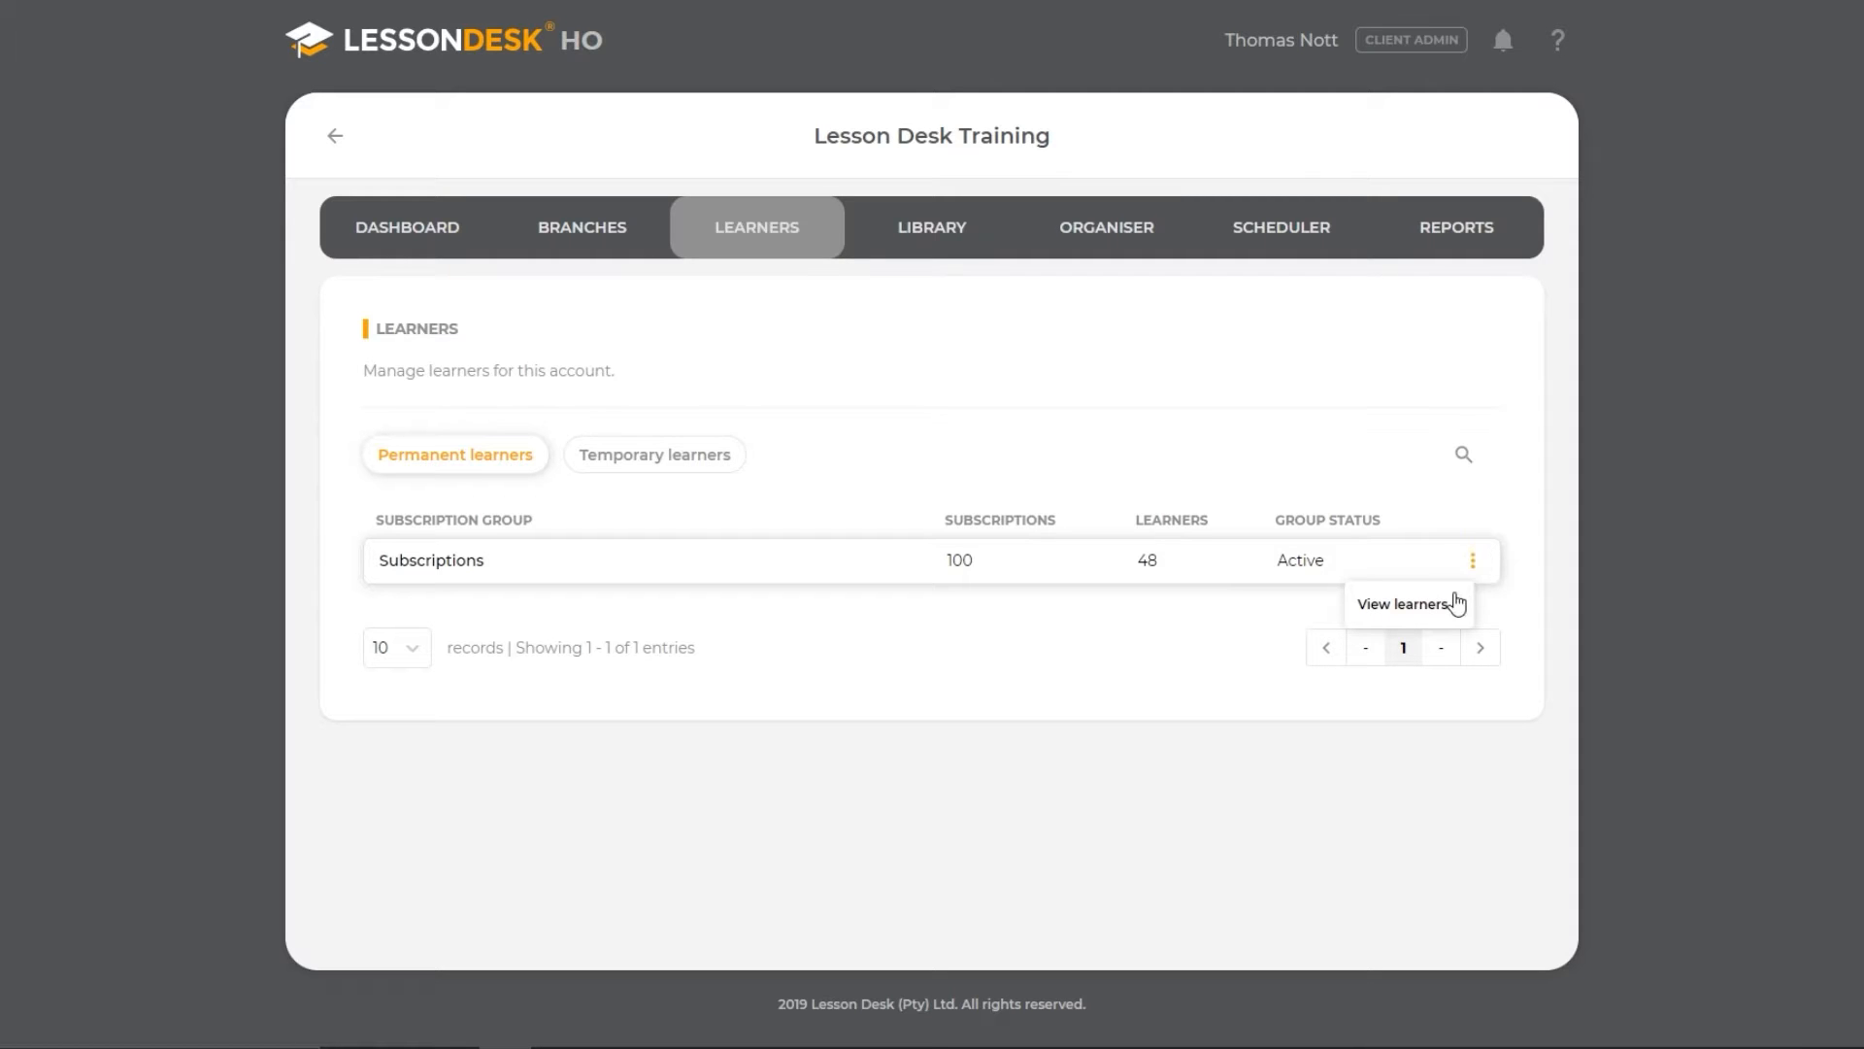
left_click(1457, 591)
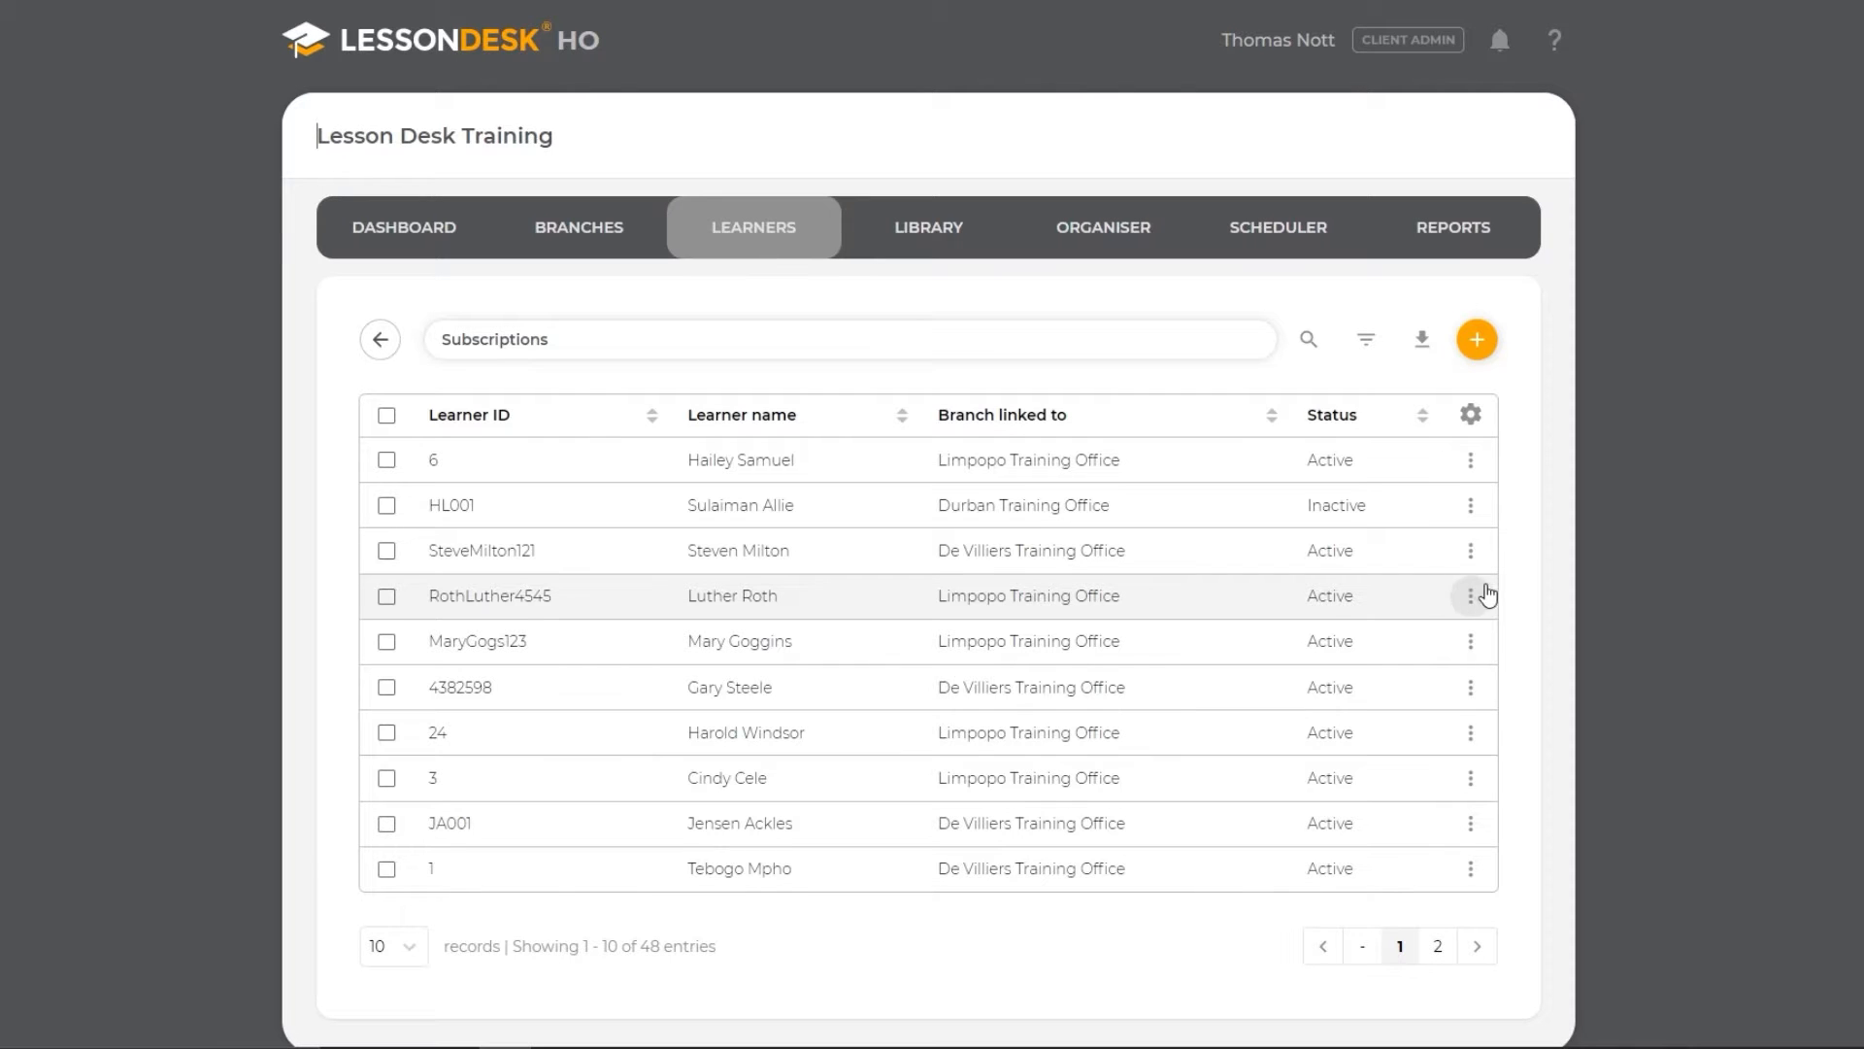
left_click(1478, 346)
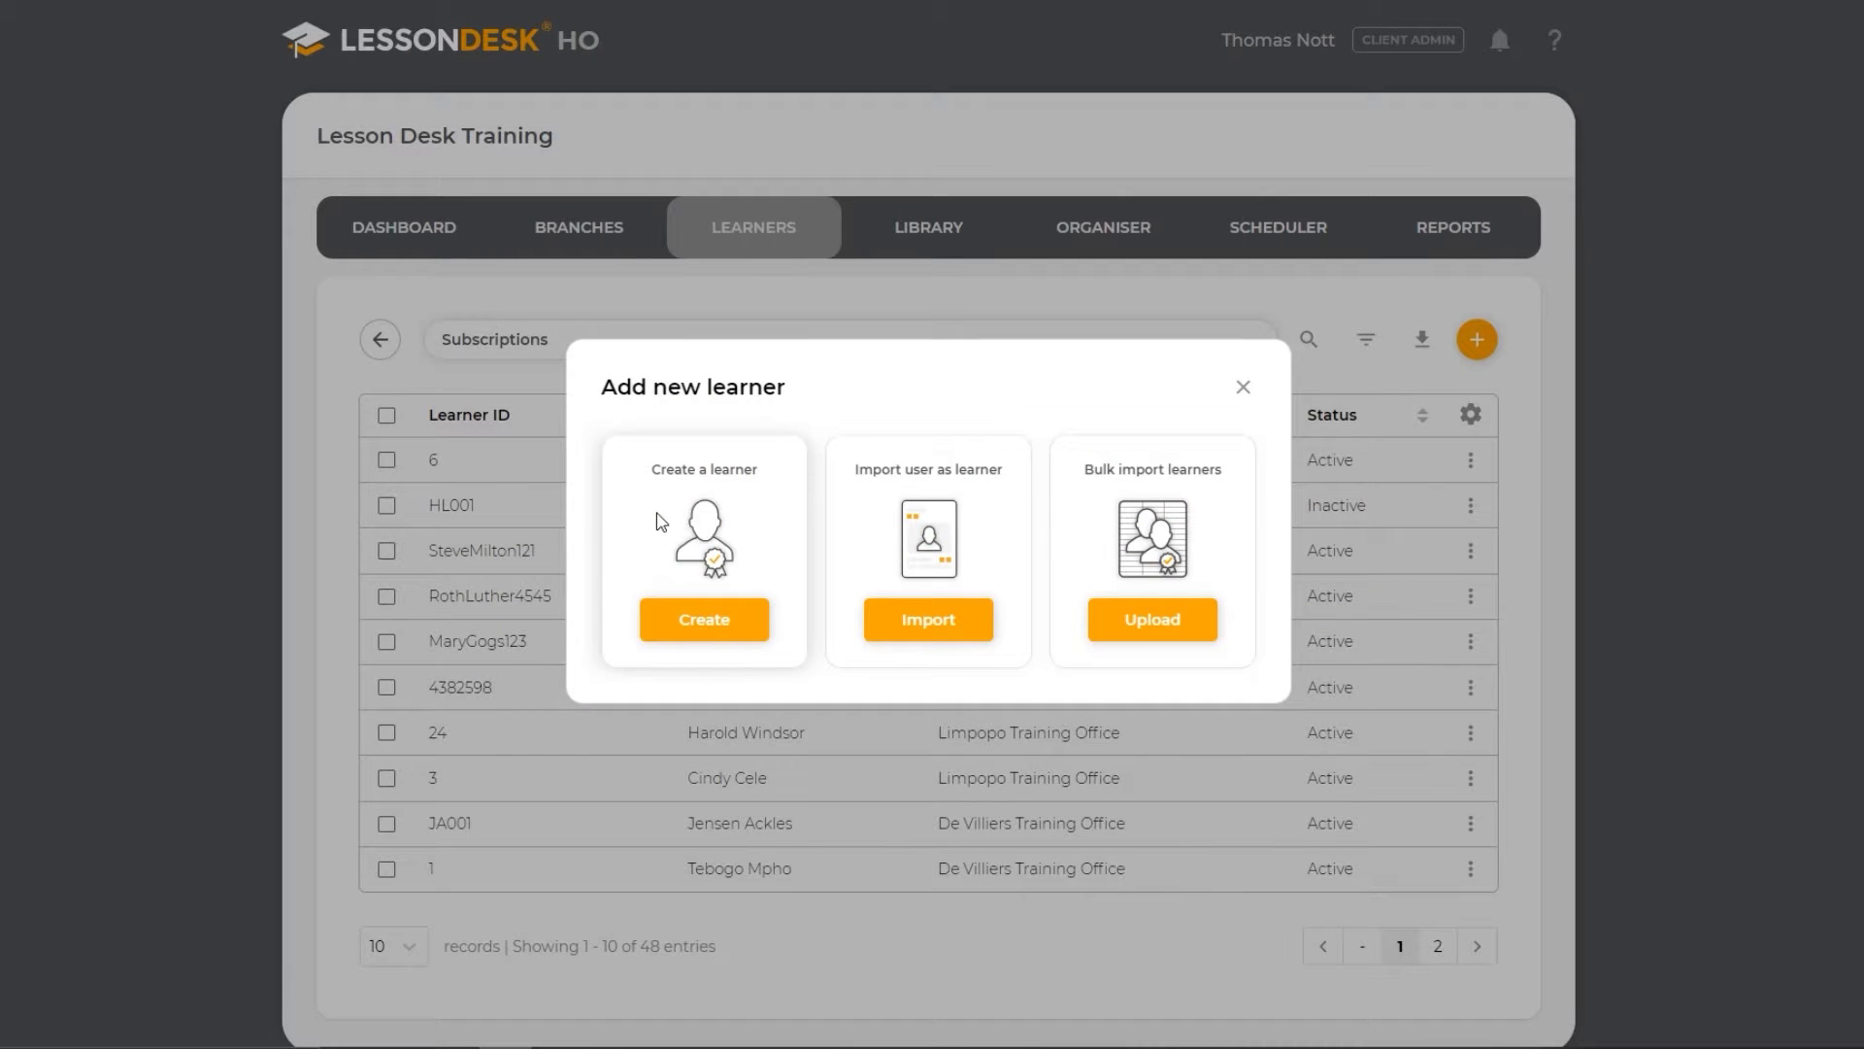
left_click(677, 618)
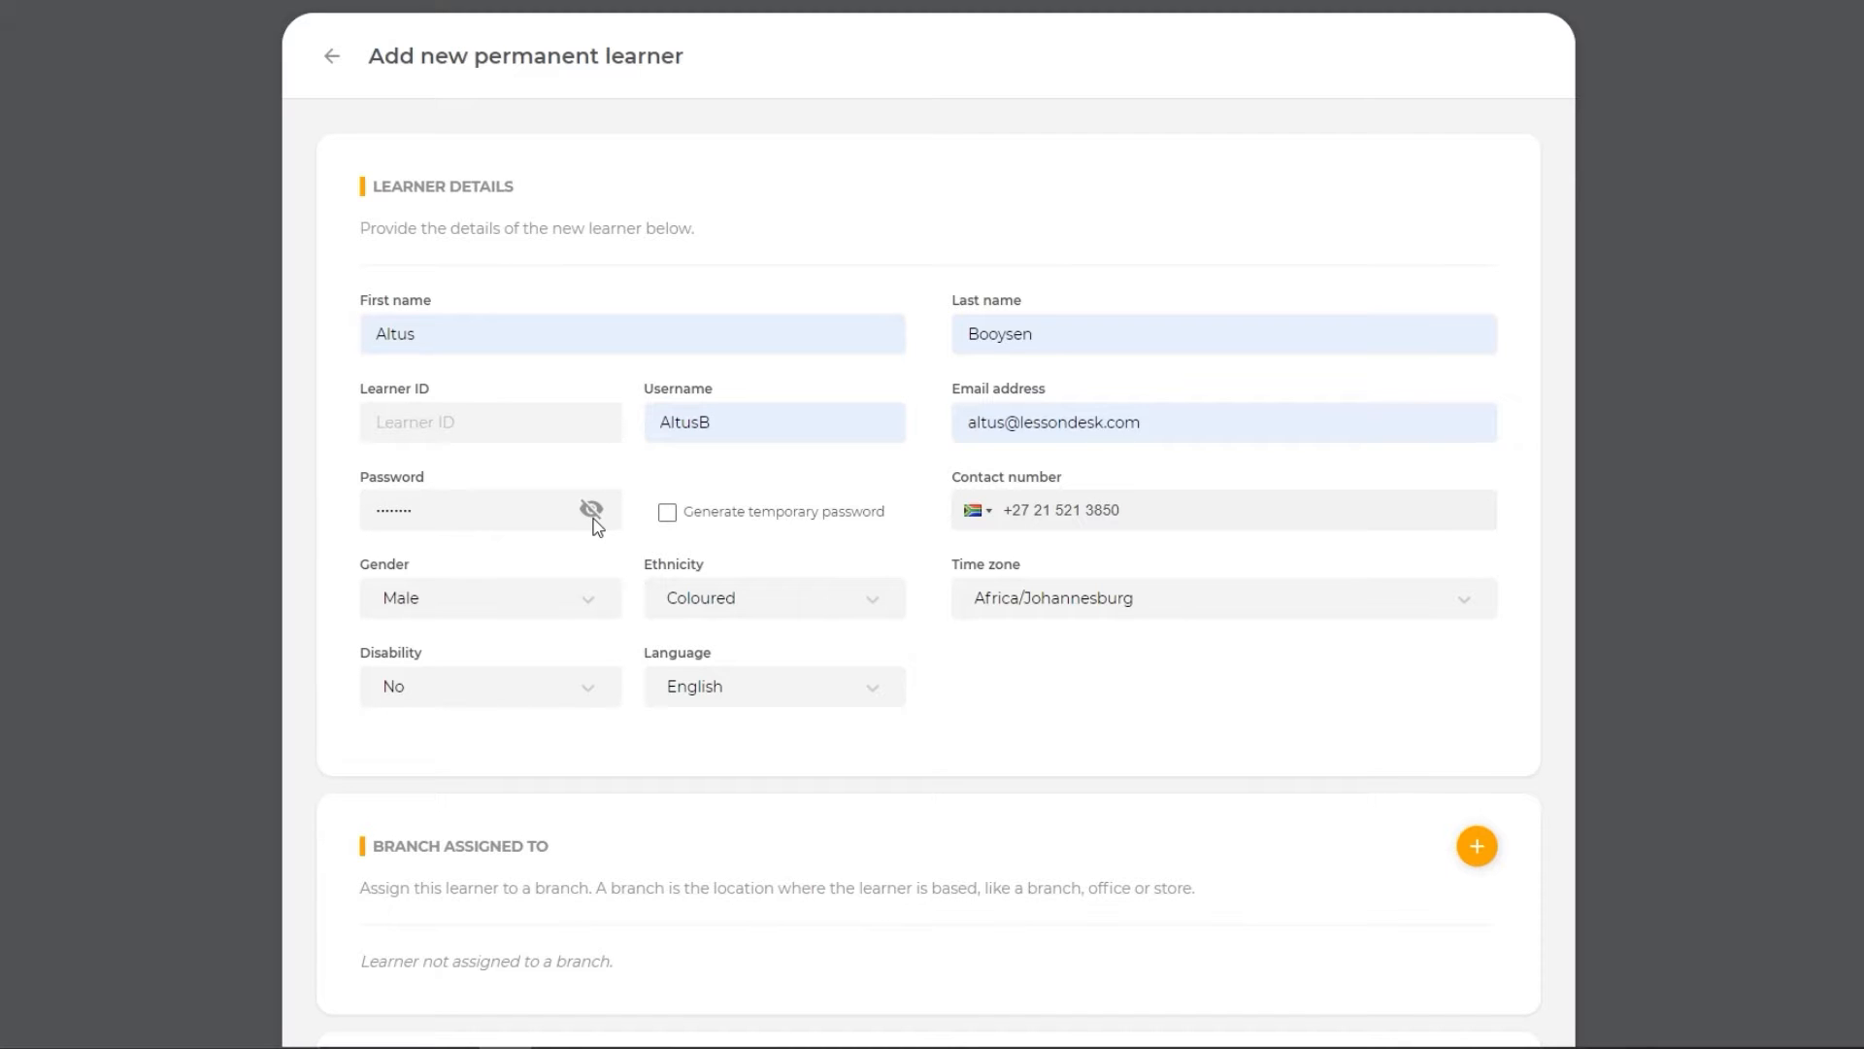
- Search the branches for "durban" and assign the new learner to the Durban Training Office branch
scroll(598, 527, "down", 2)
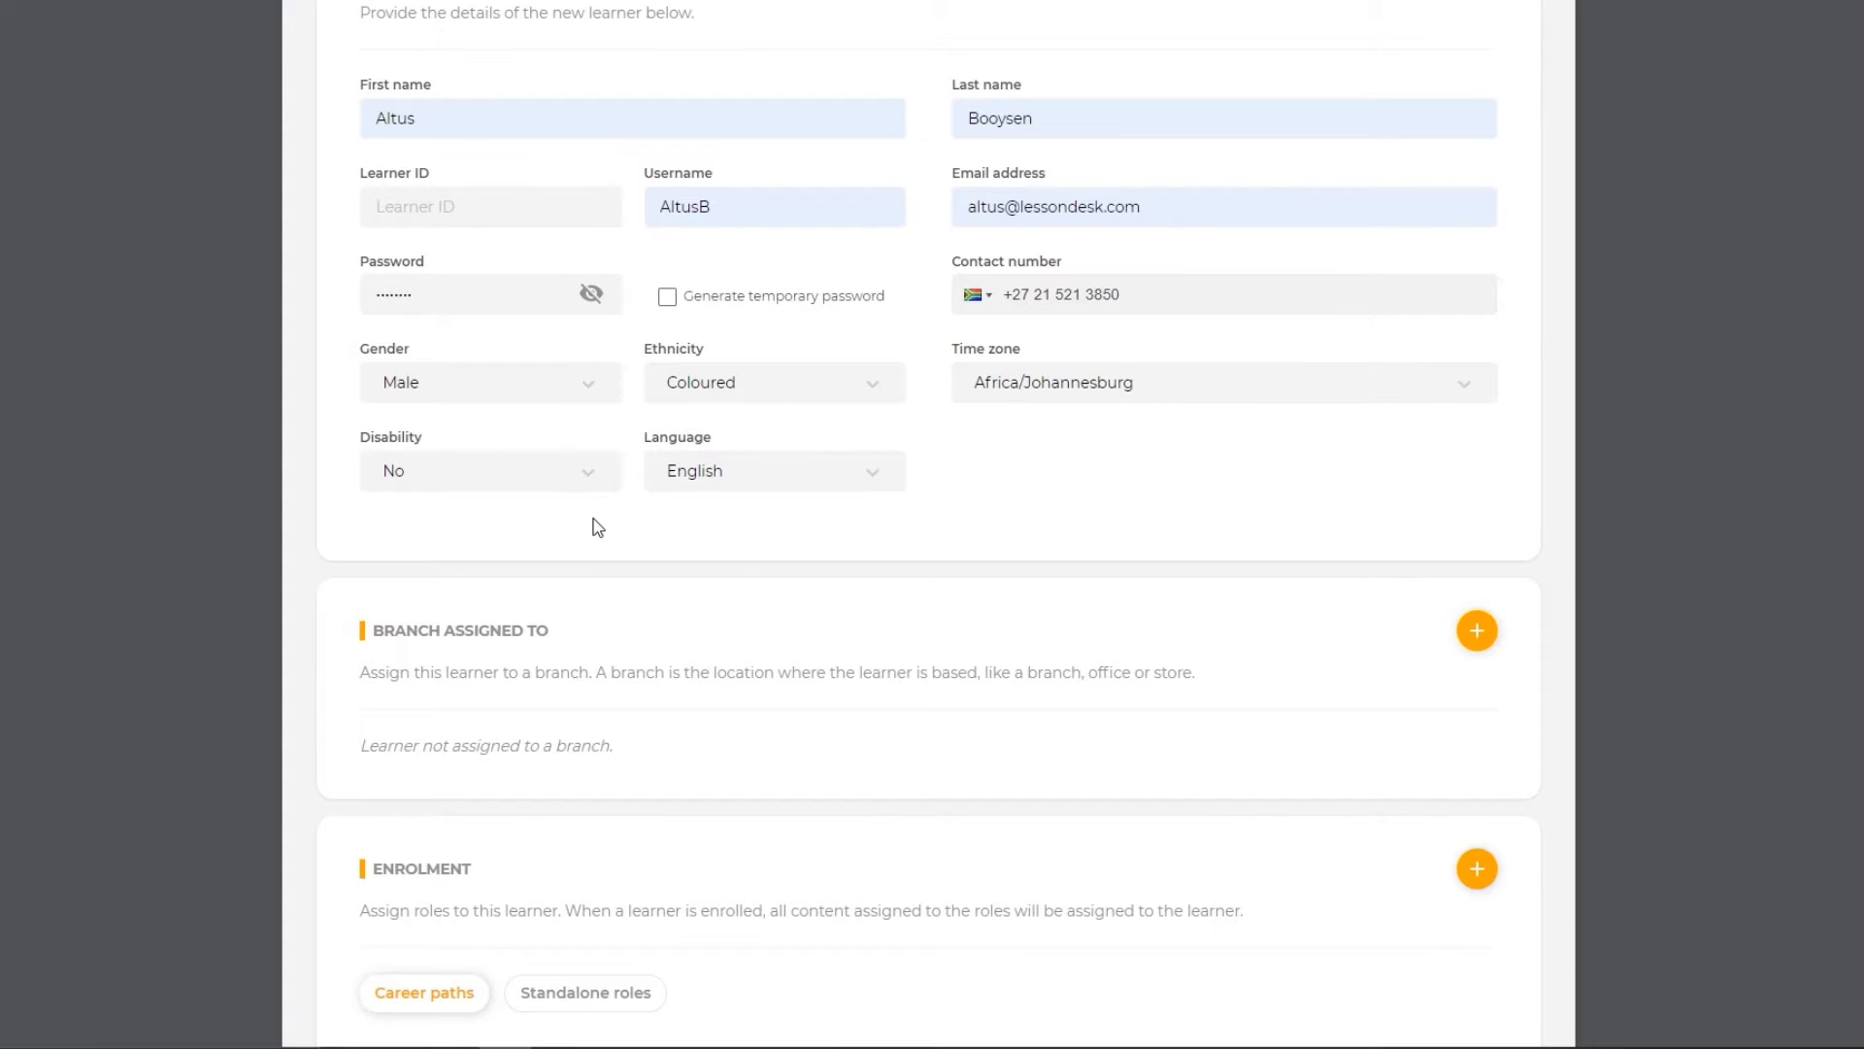
left_click(1477, 630)
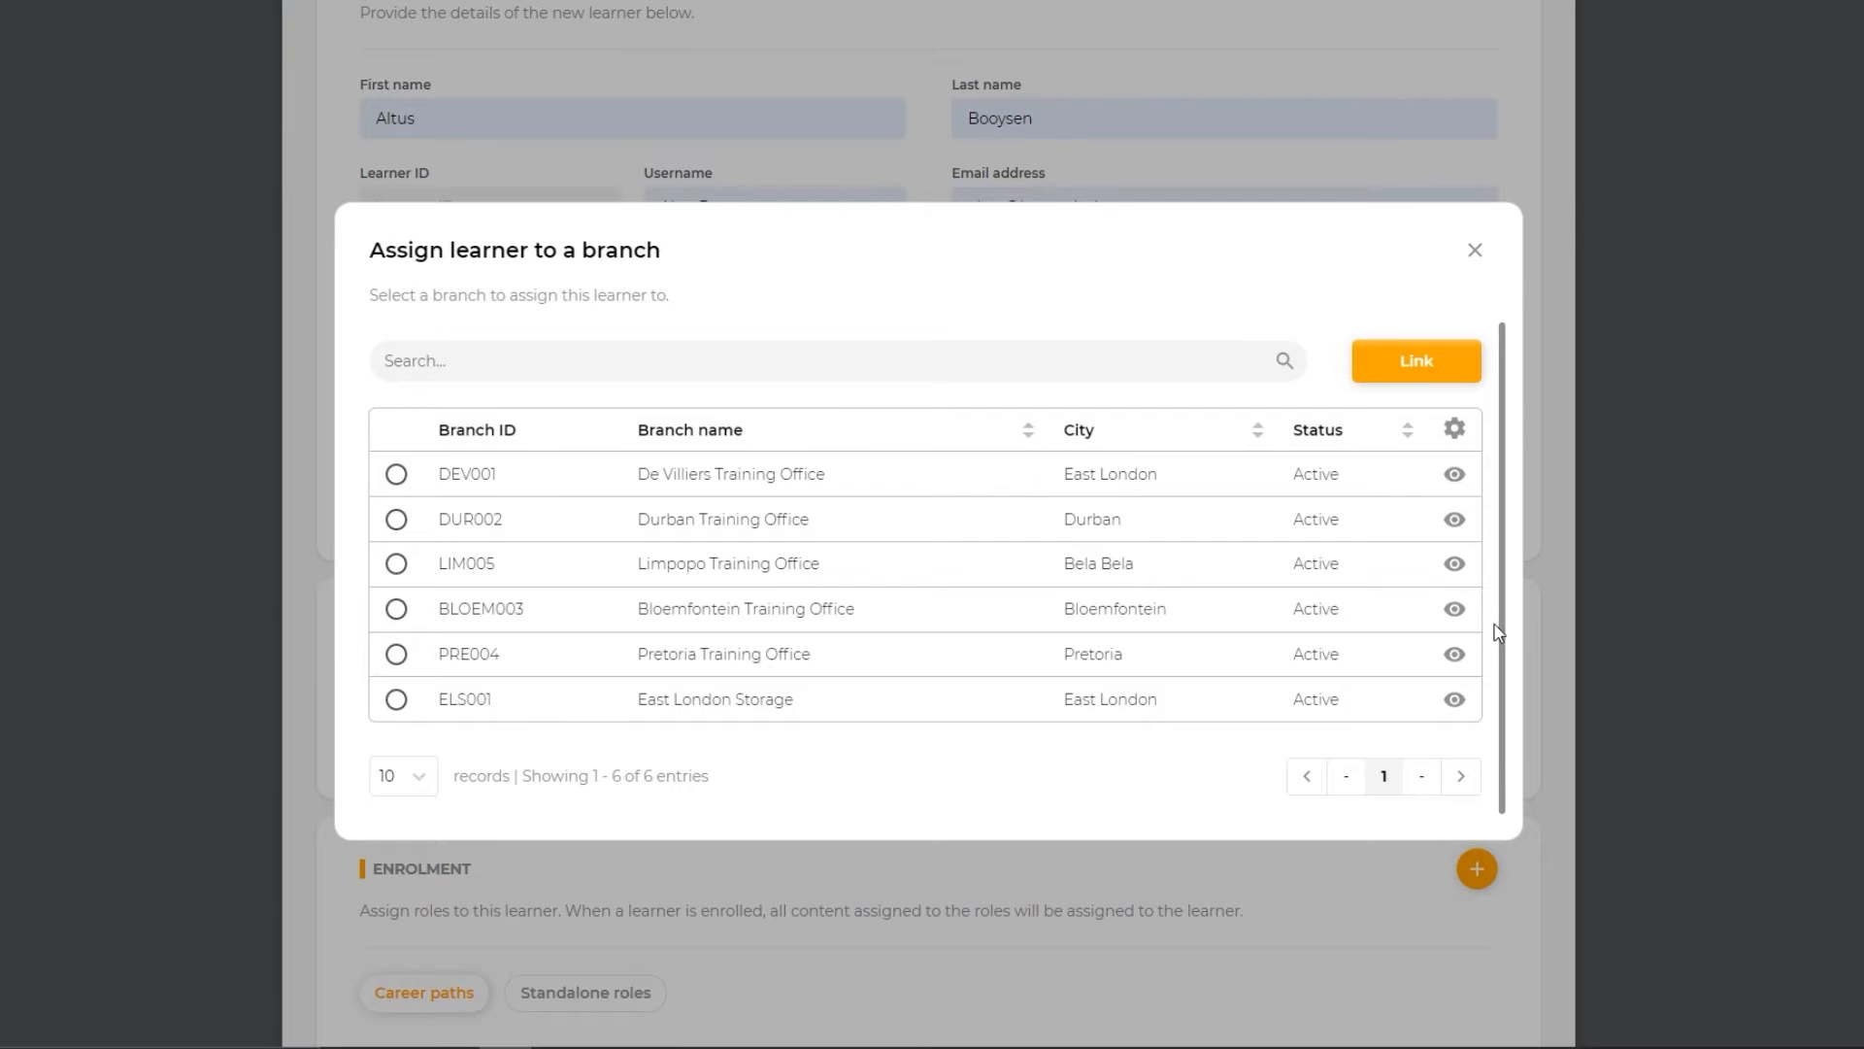
left_click(395, 522)
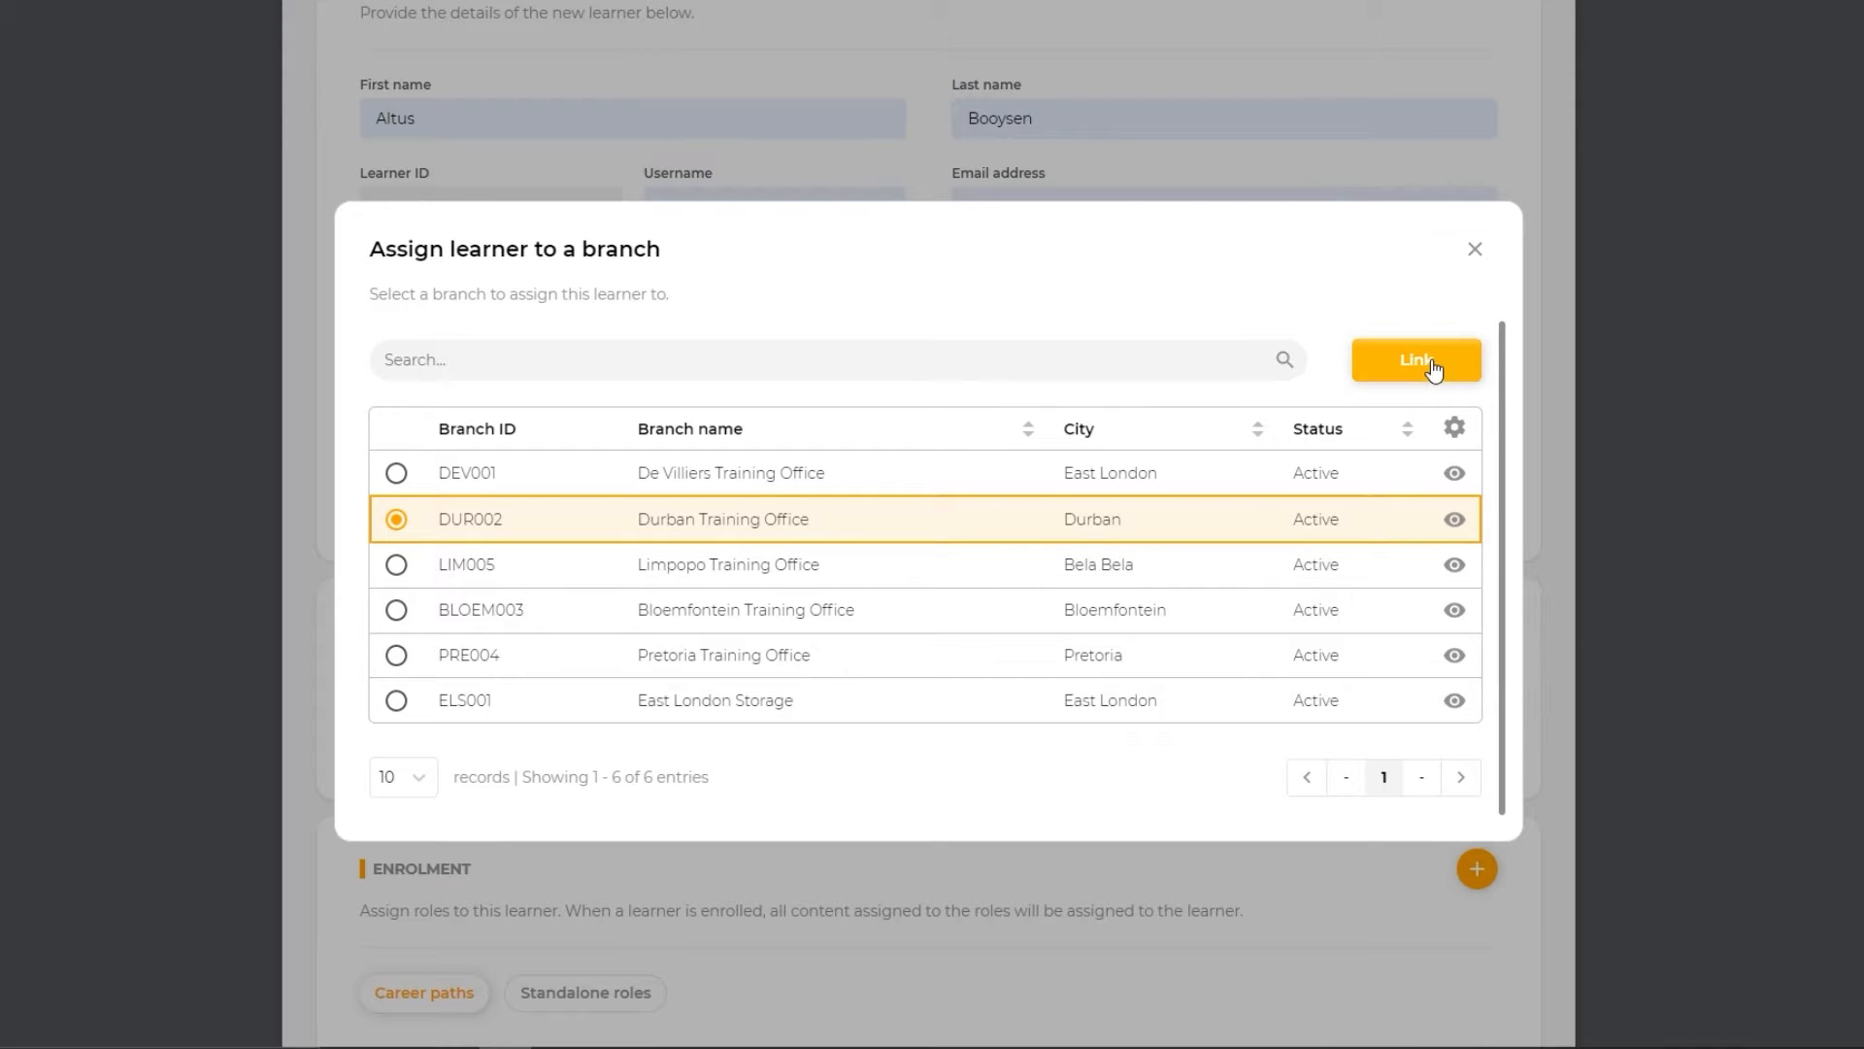
left_click(1136, 370)
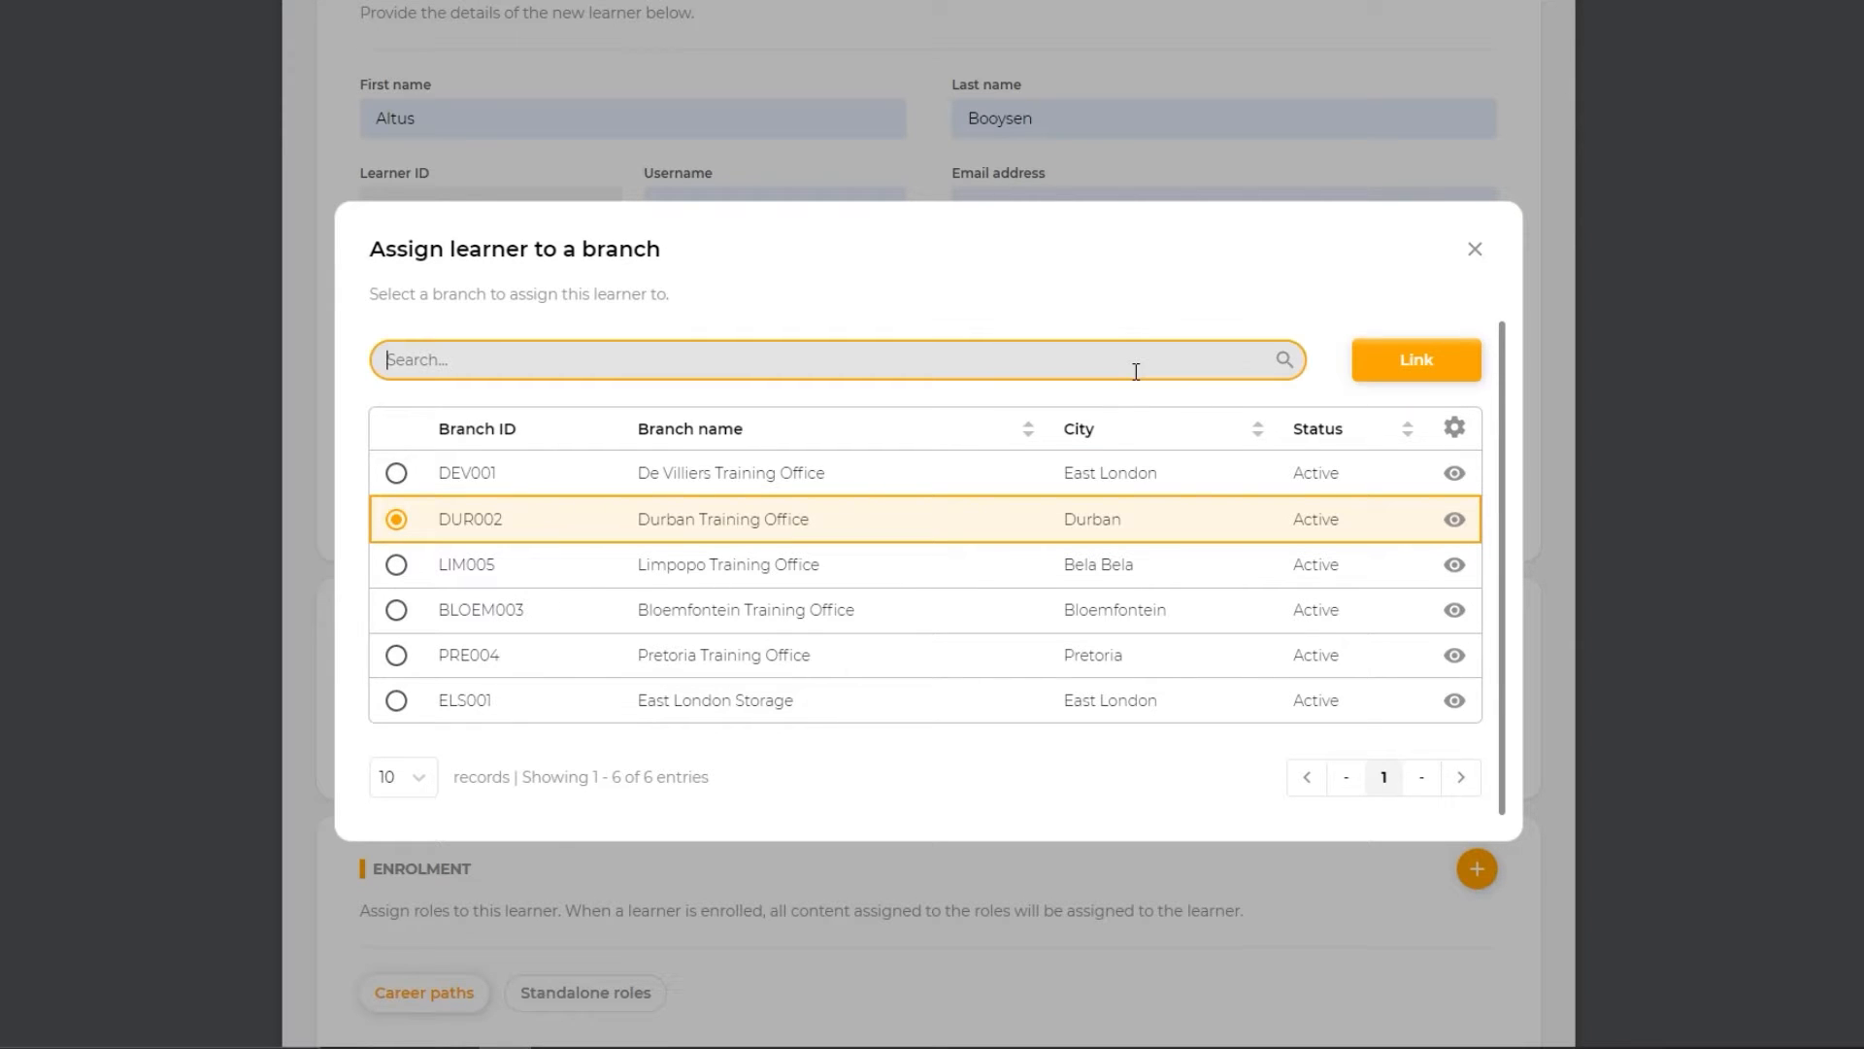
type("durban")
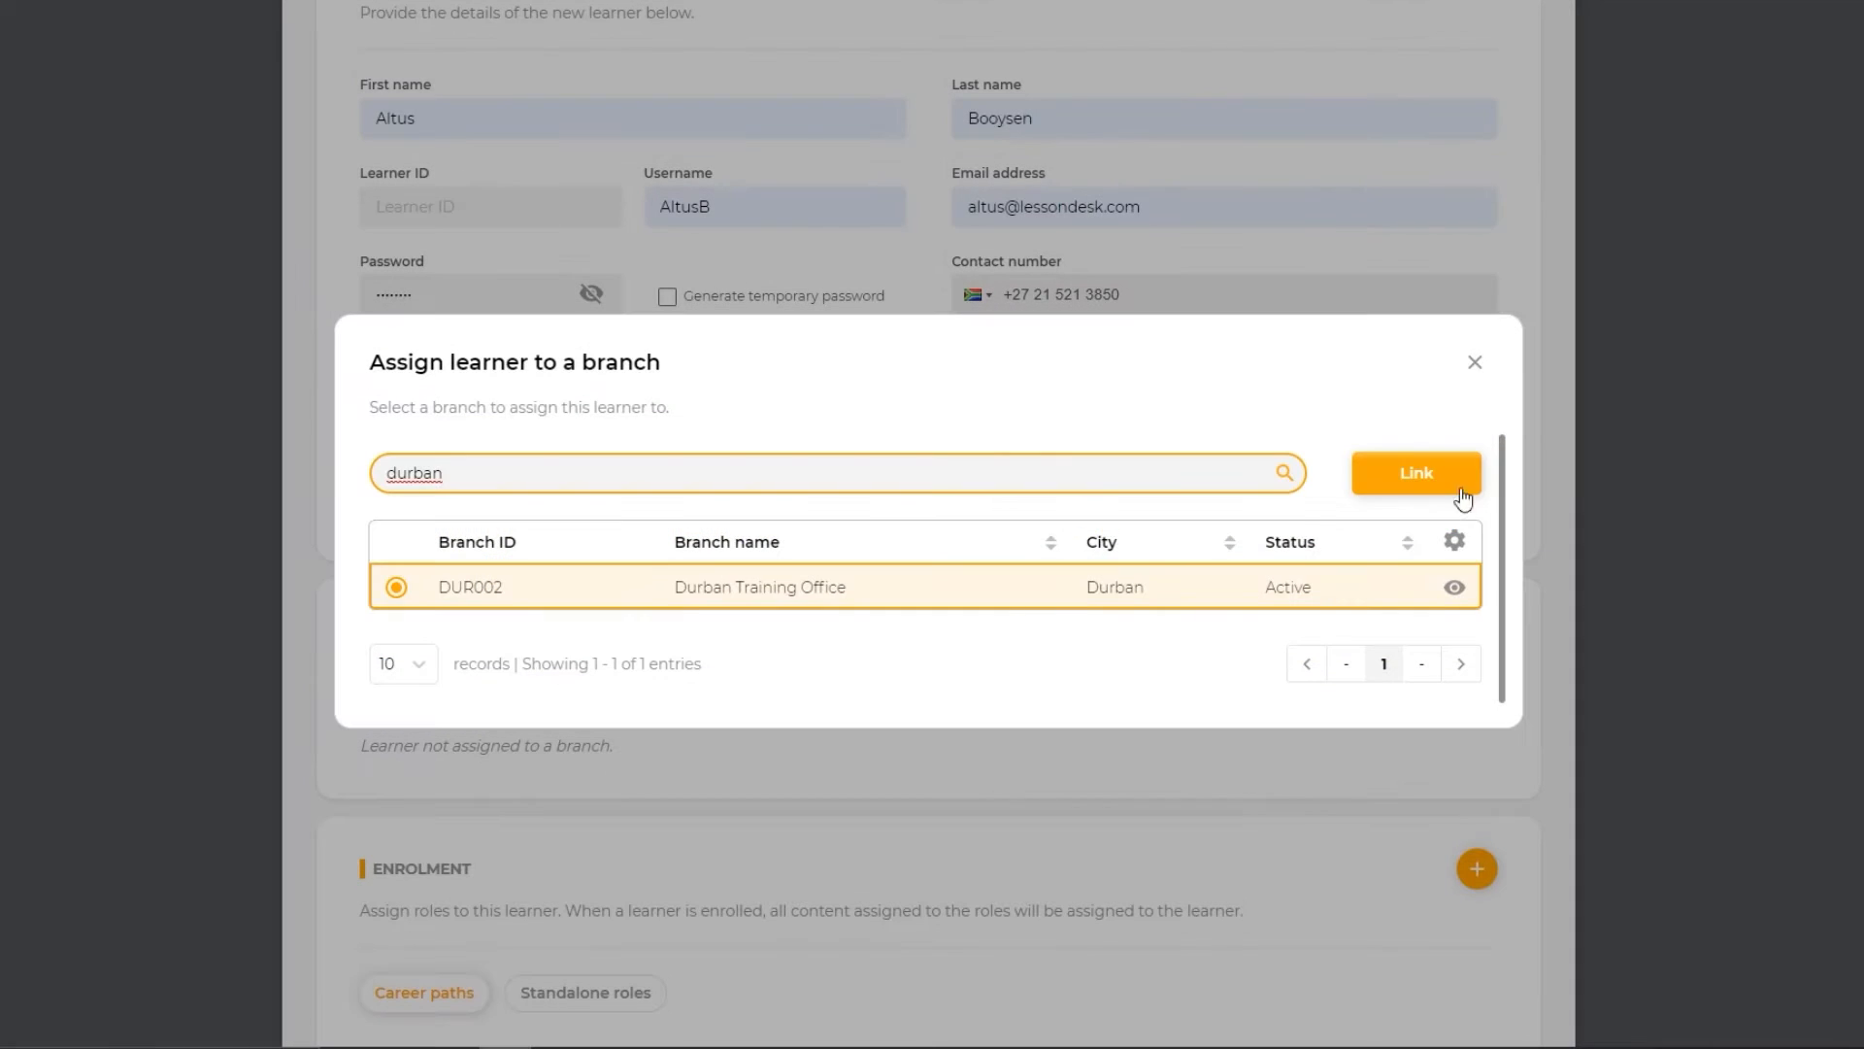
left_click(1466, 478)
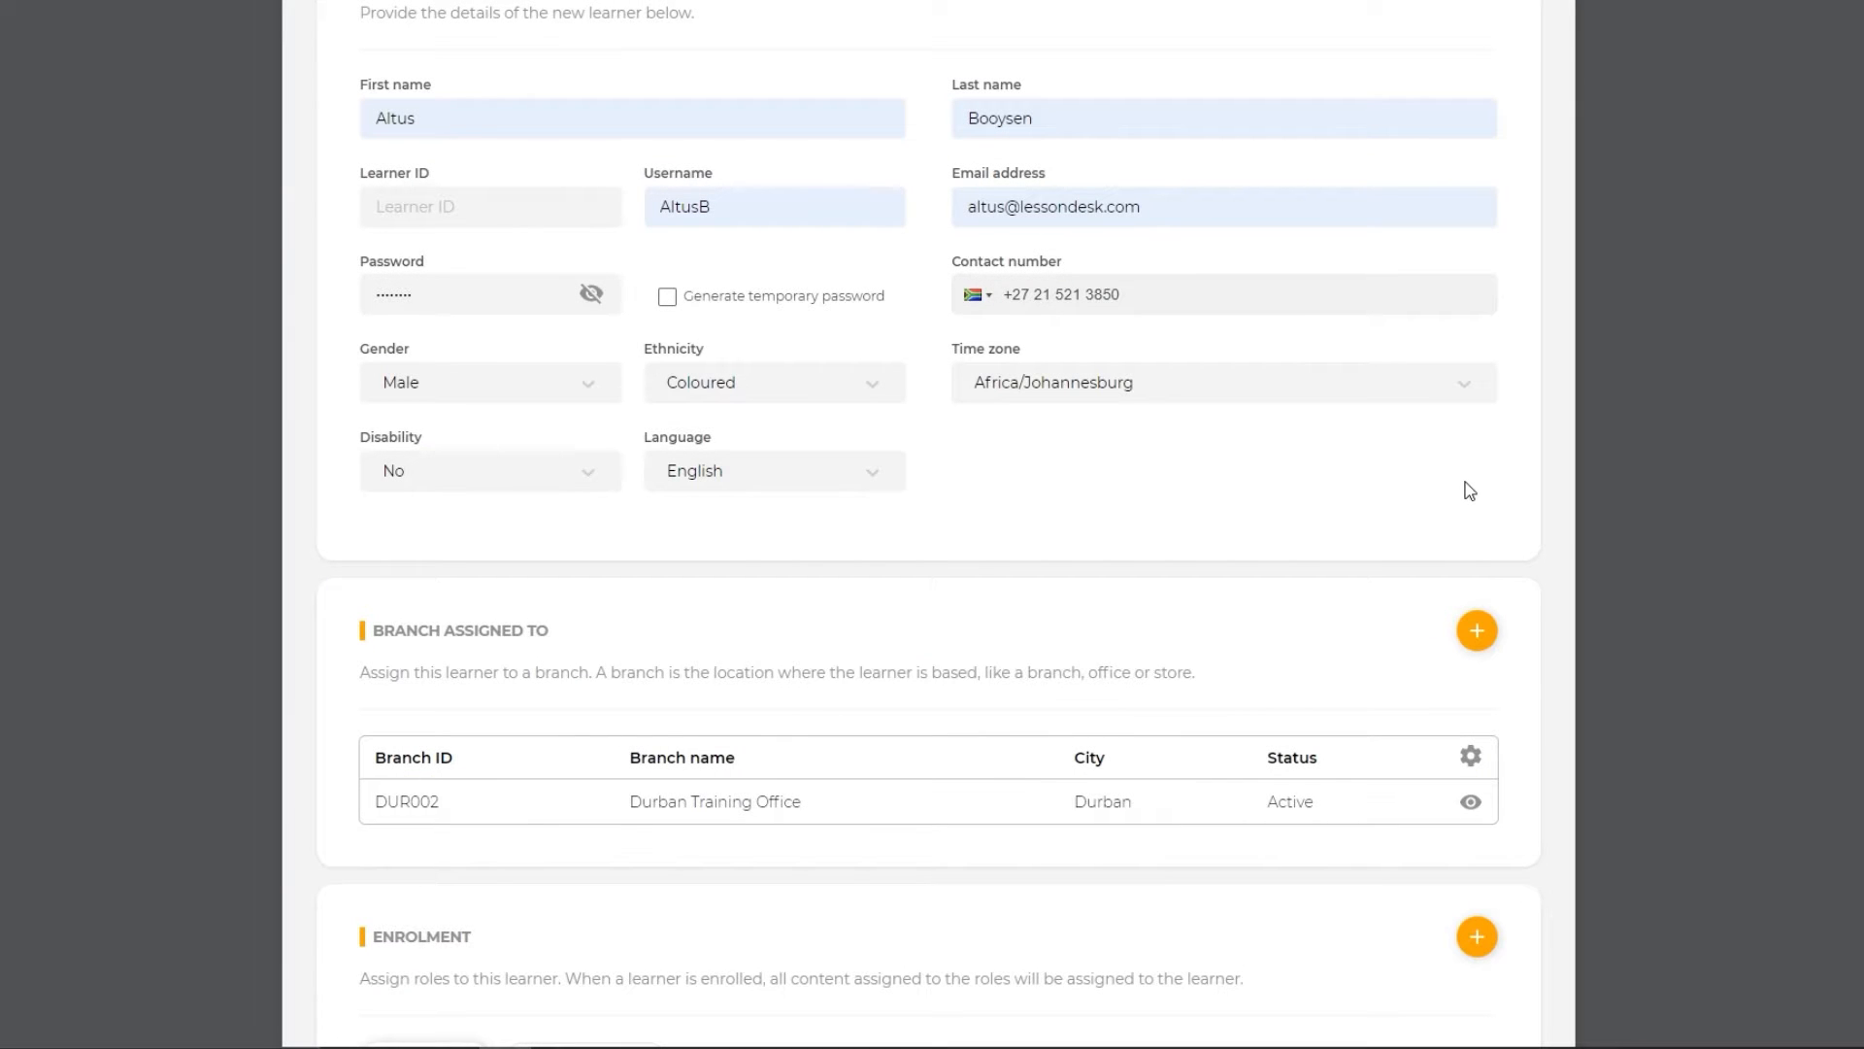
- Save the new permanent learner with the Personal Assistant career path and the HR value for the Department tag
scroll(1469, 486, "down", 4)
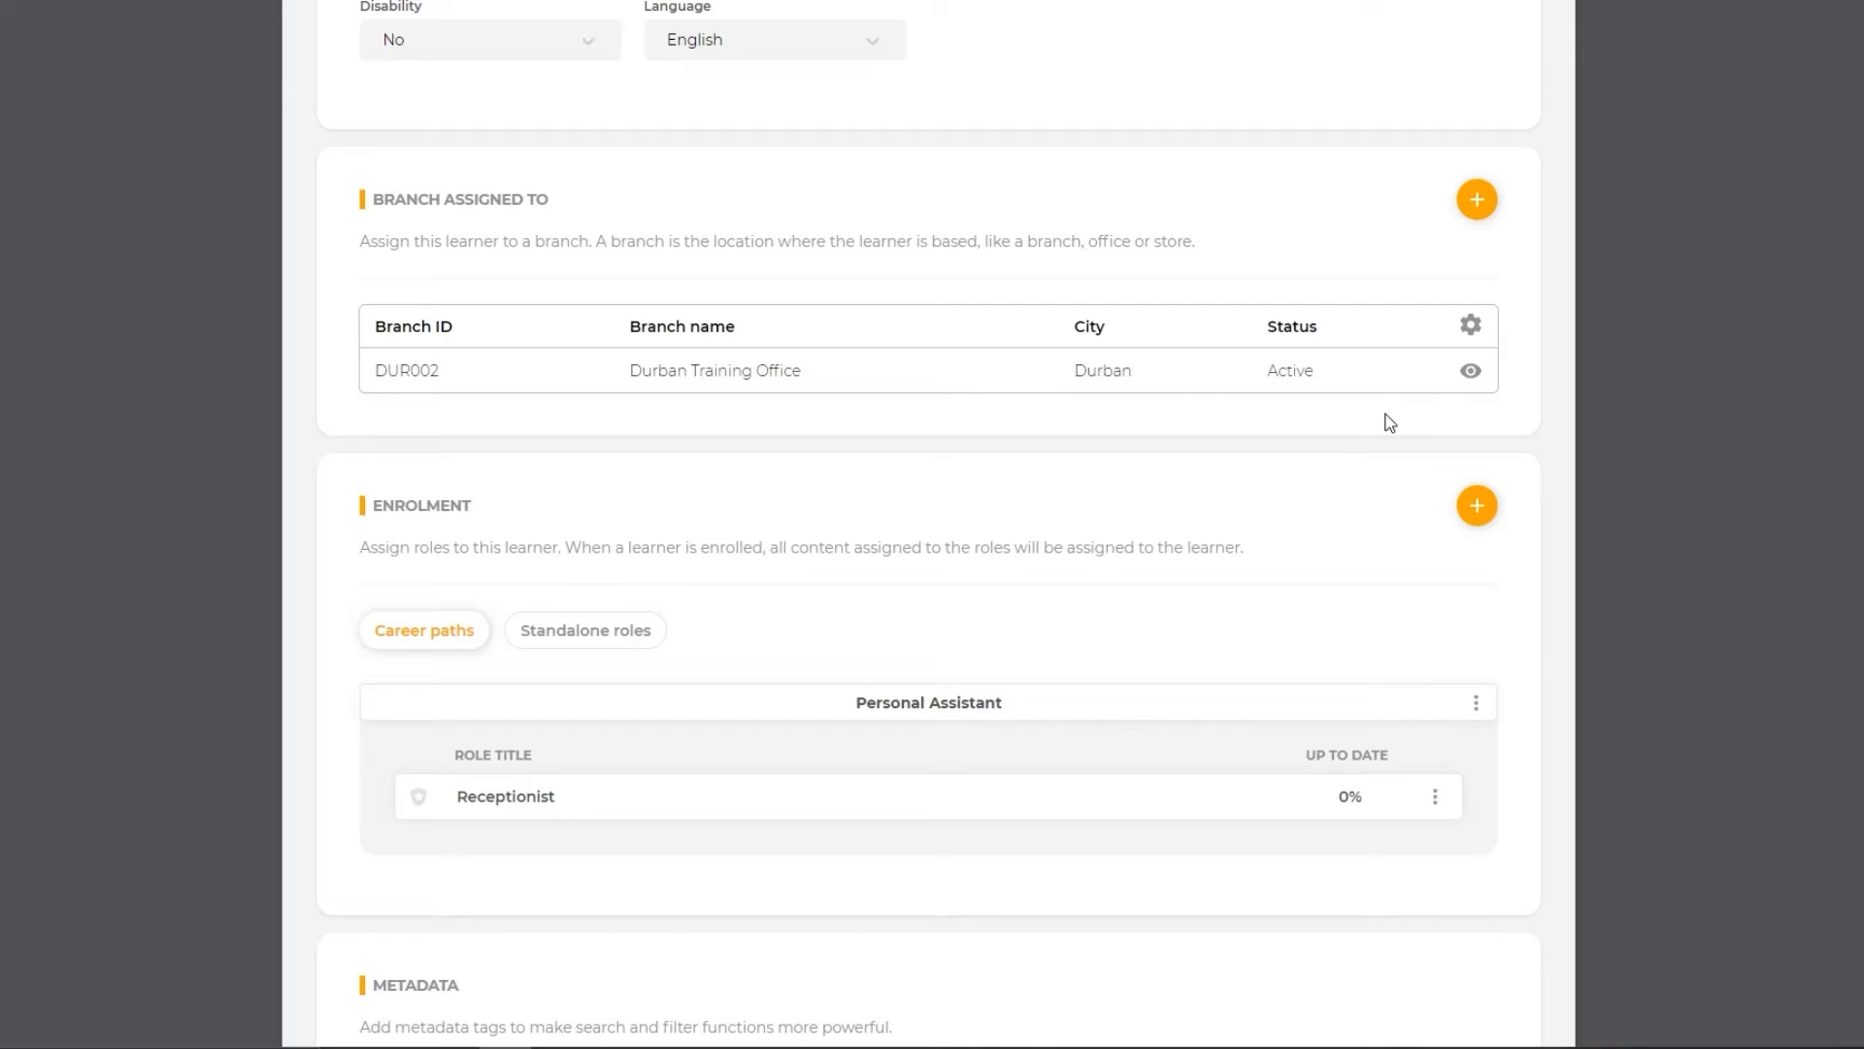
scroll(1390, 421, "down", 3)
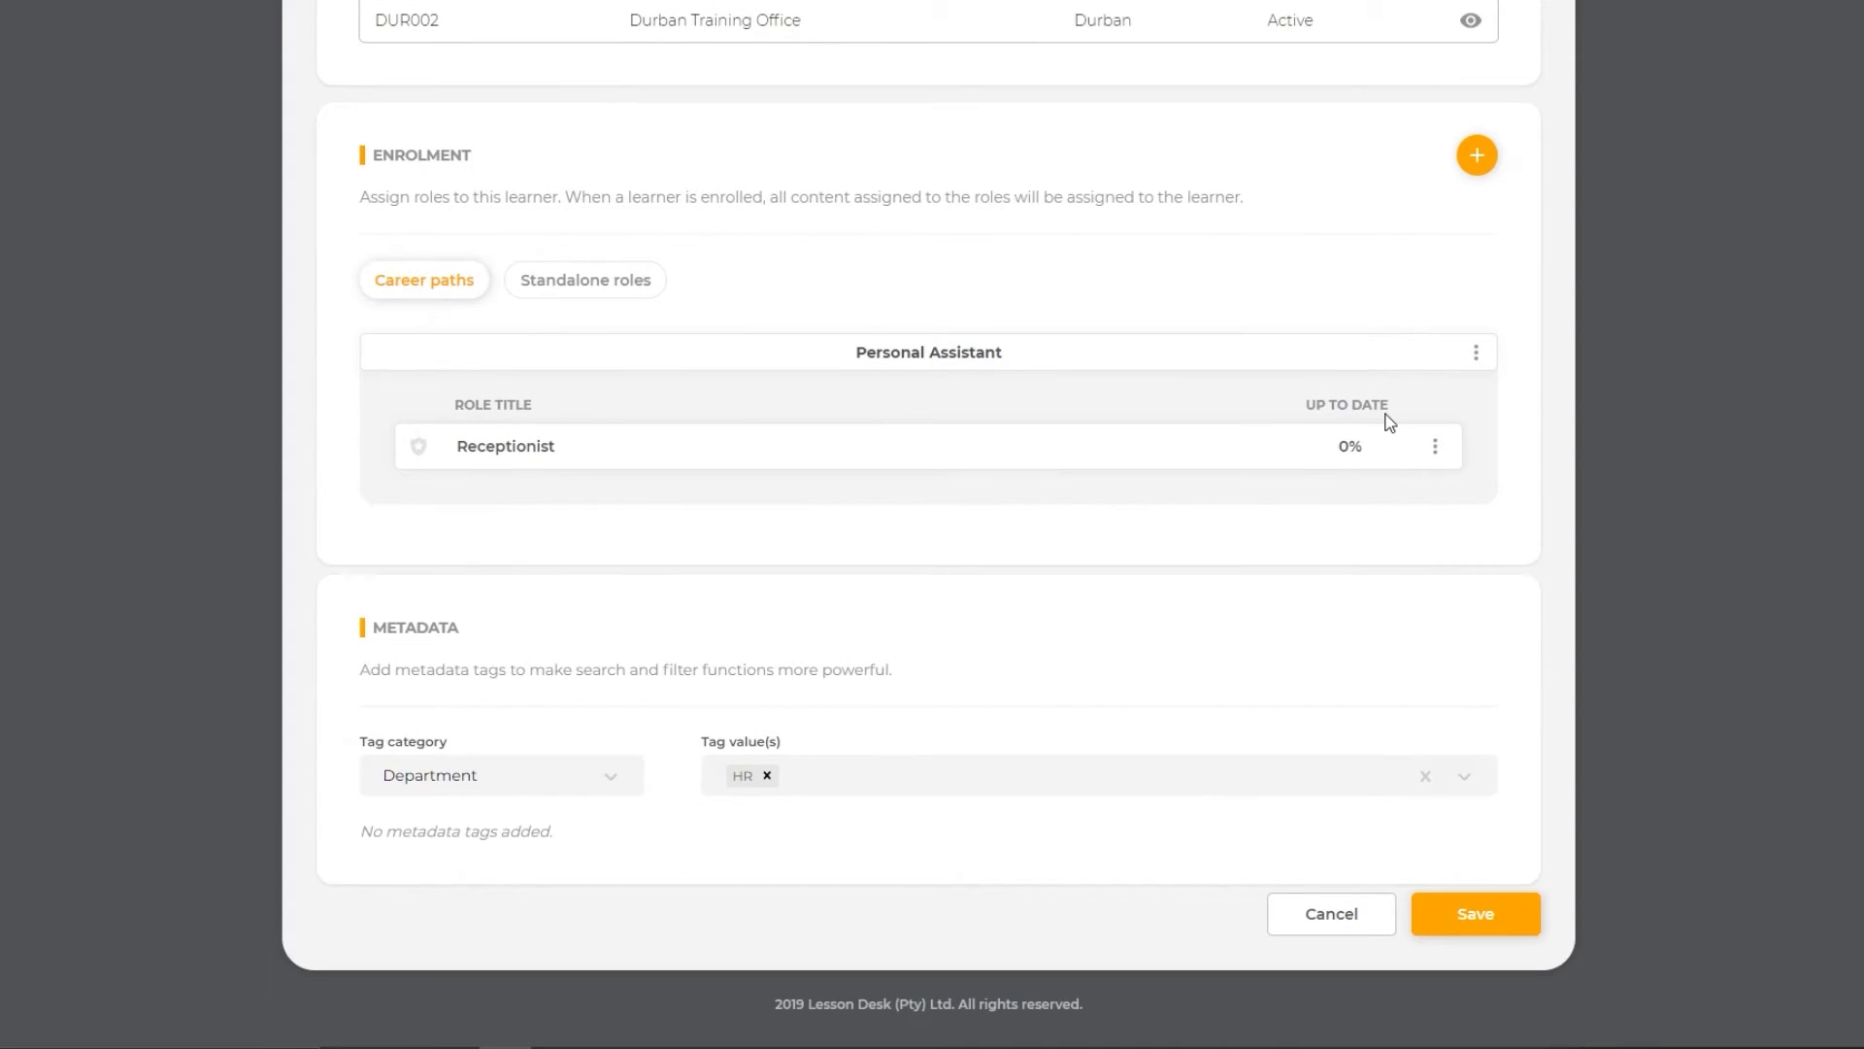
left_click(1443, 918)
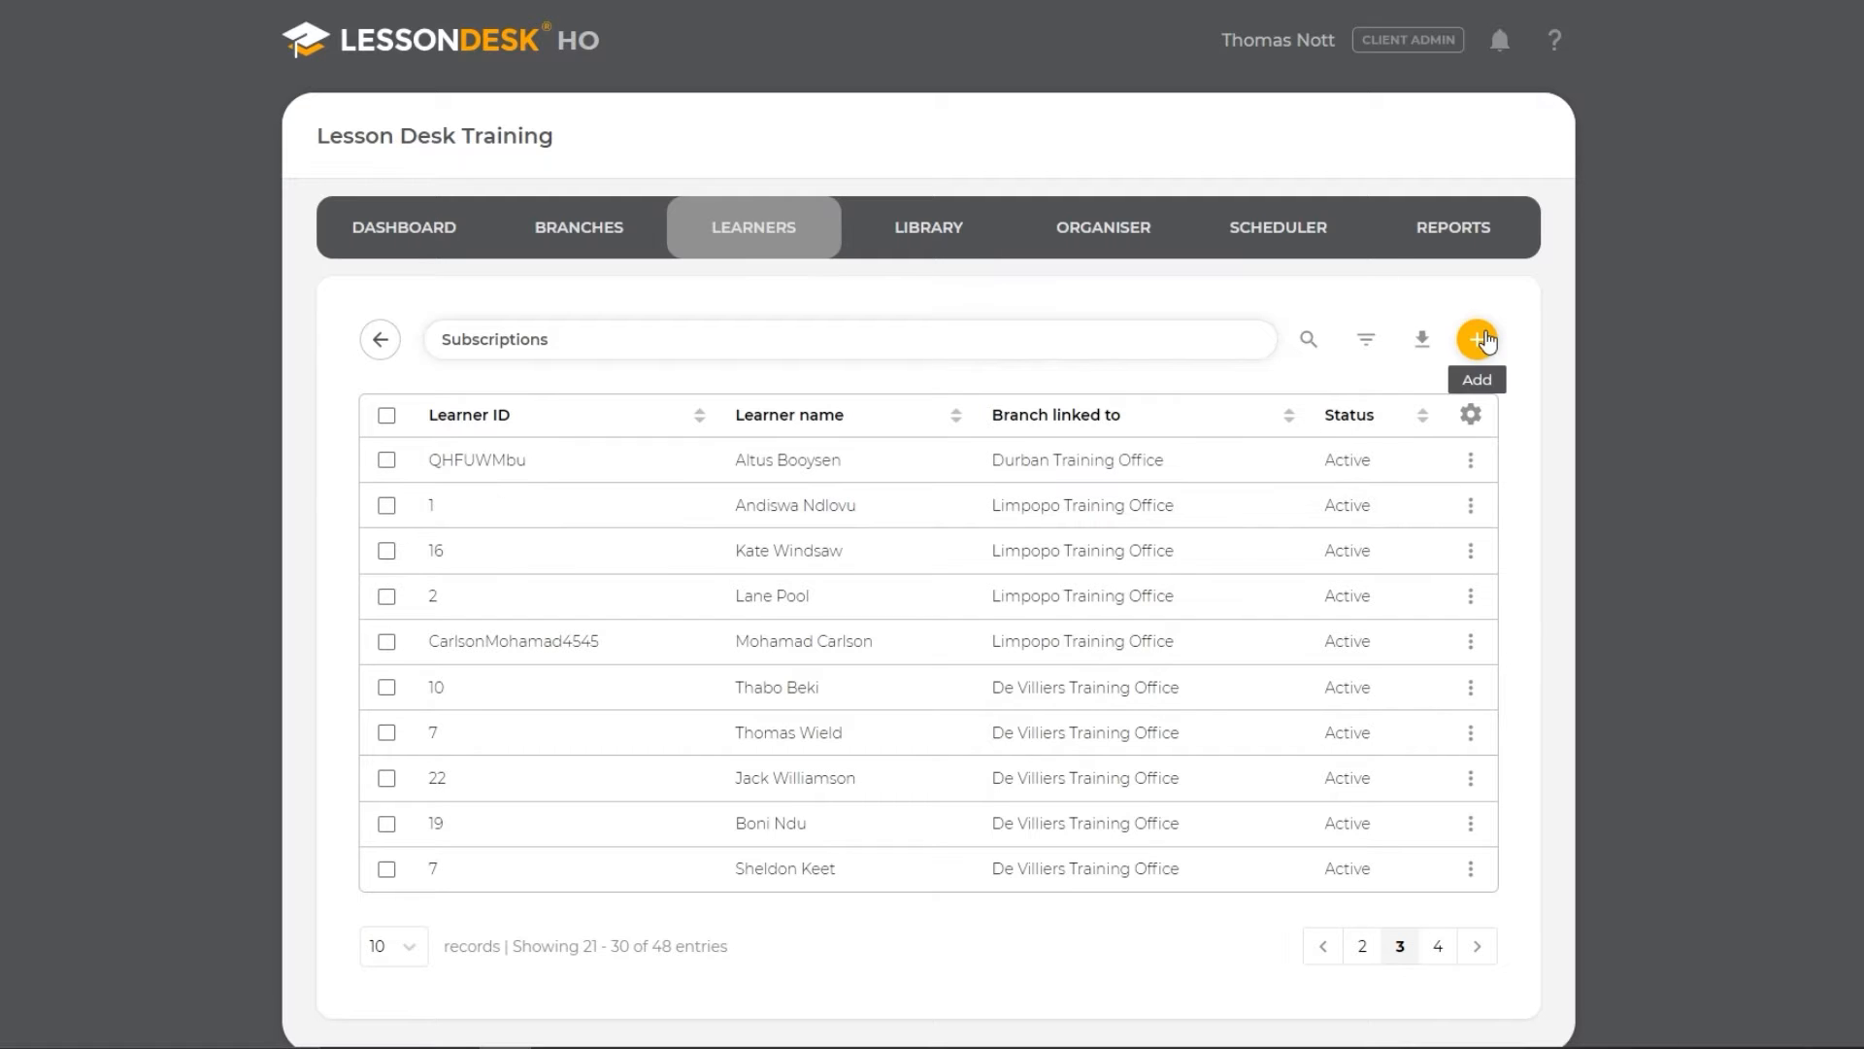
- Import the existing Copywriter user as a permanent learner and save with the Durban Training Office branch, standalone Receptionist role and Location tag Cape Town
left_click(1483, 339)
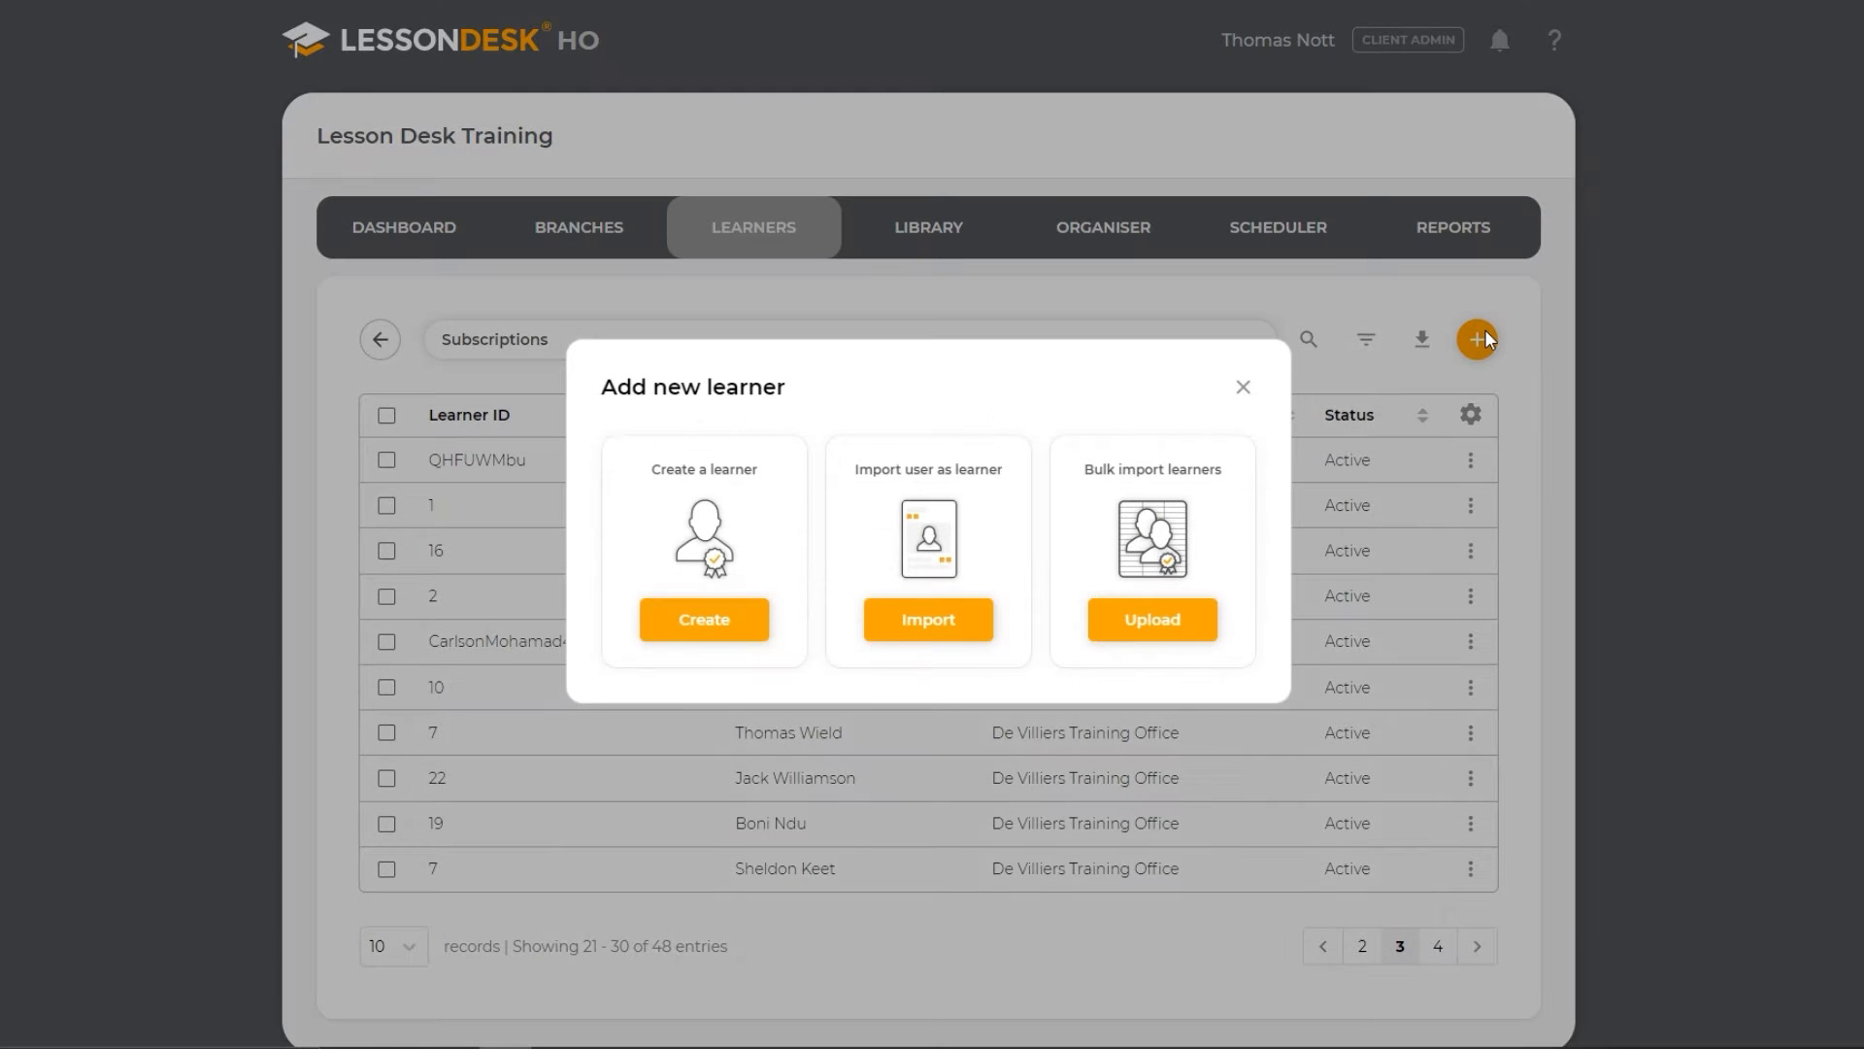
left_click(915, 621)
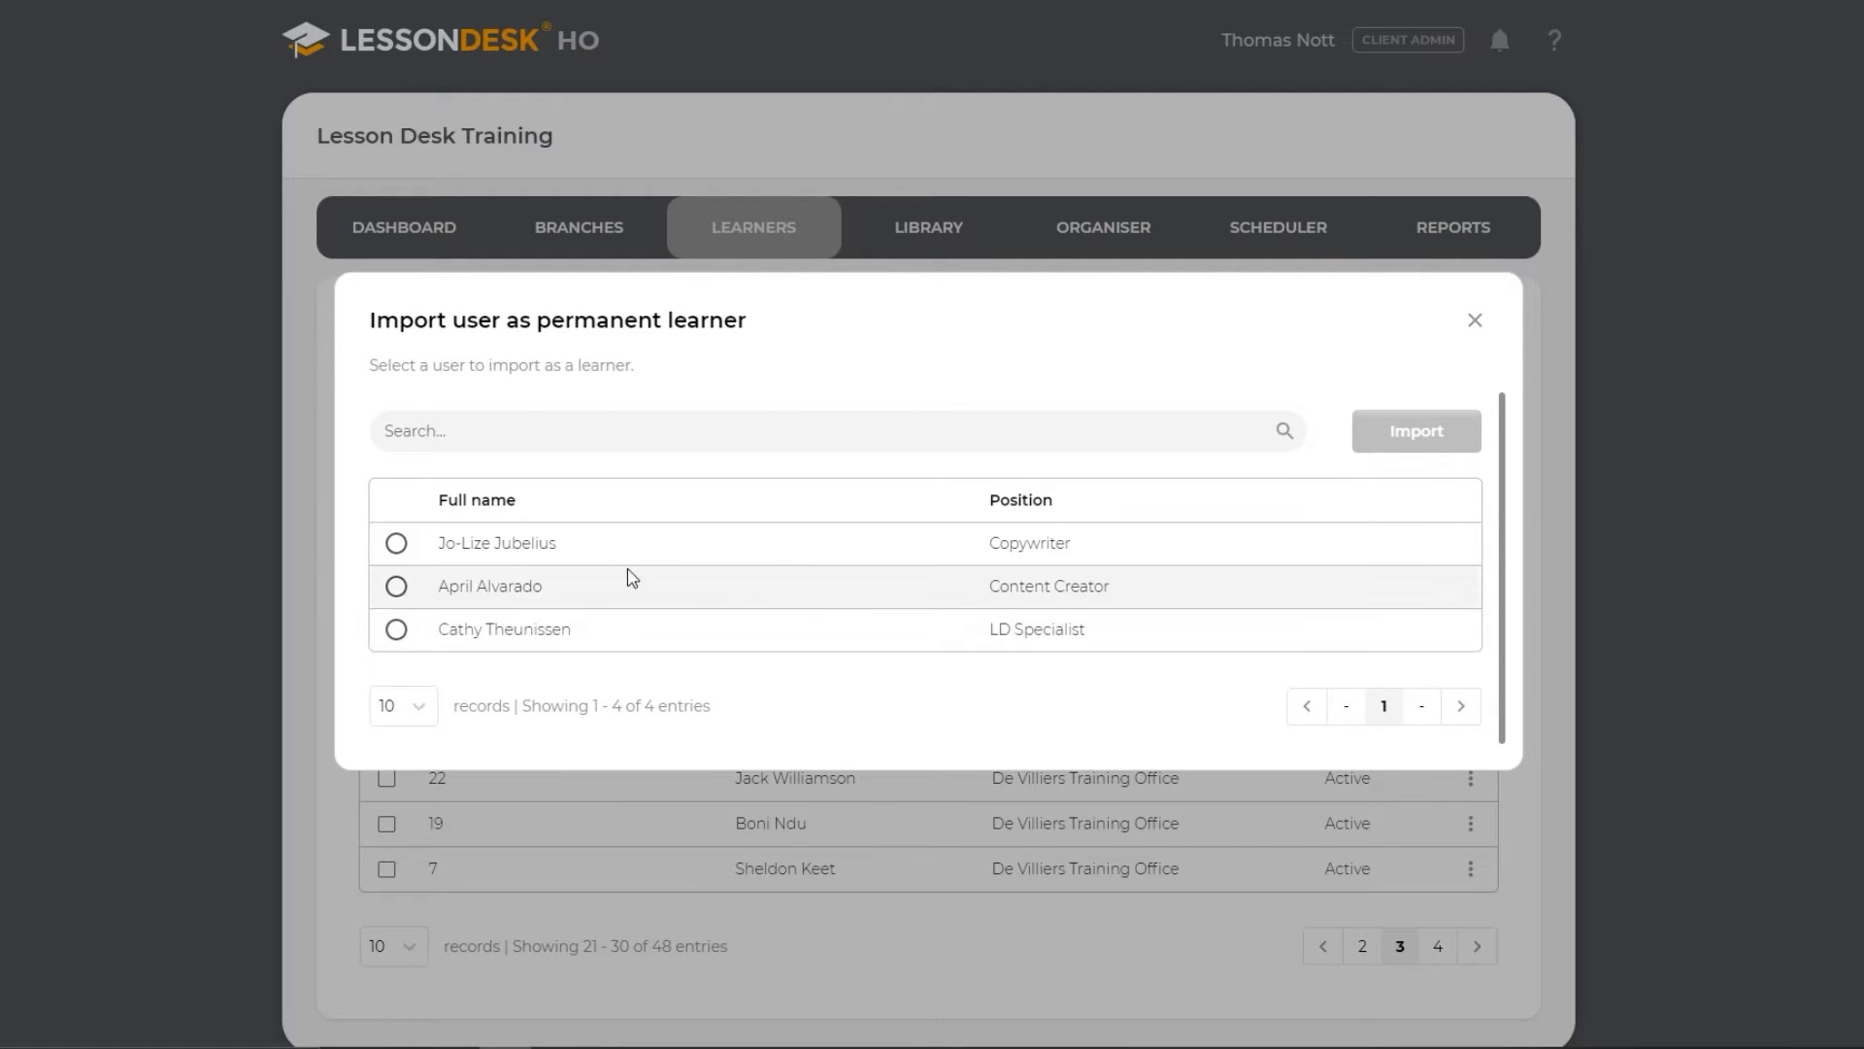
left_click(395, 546)
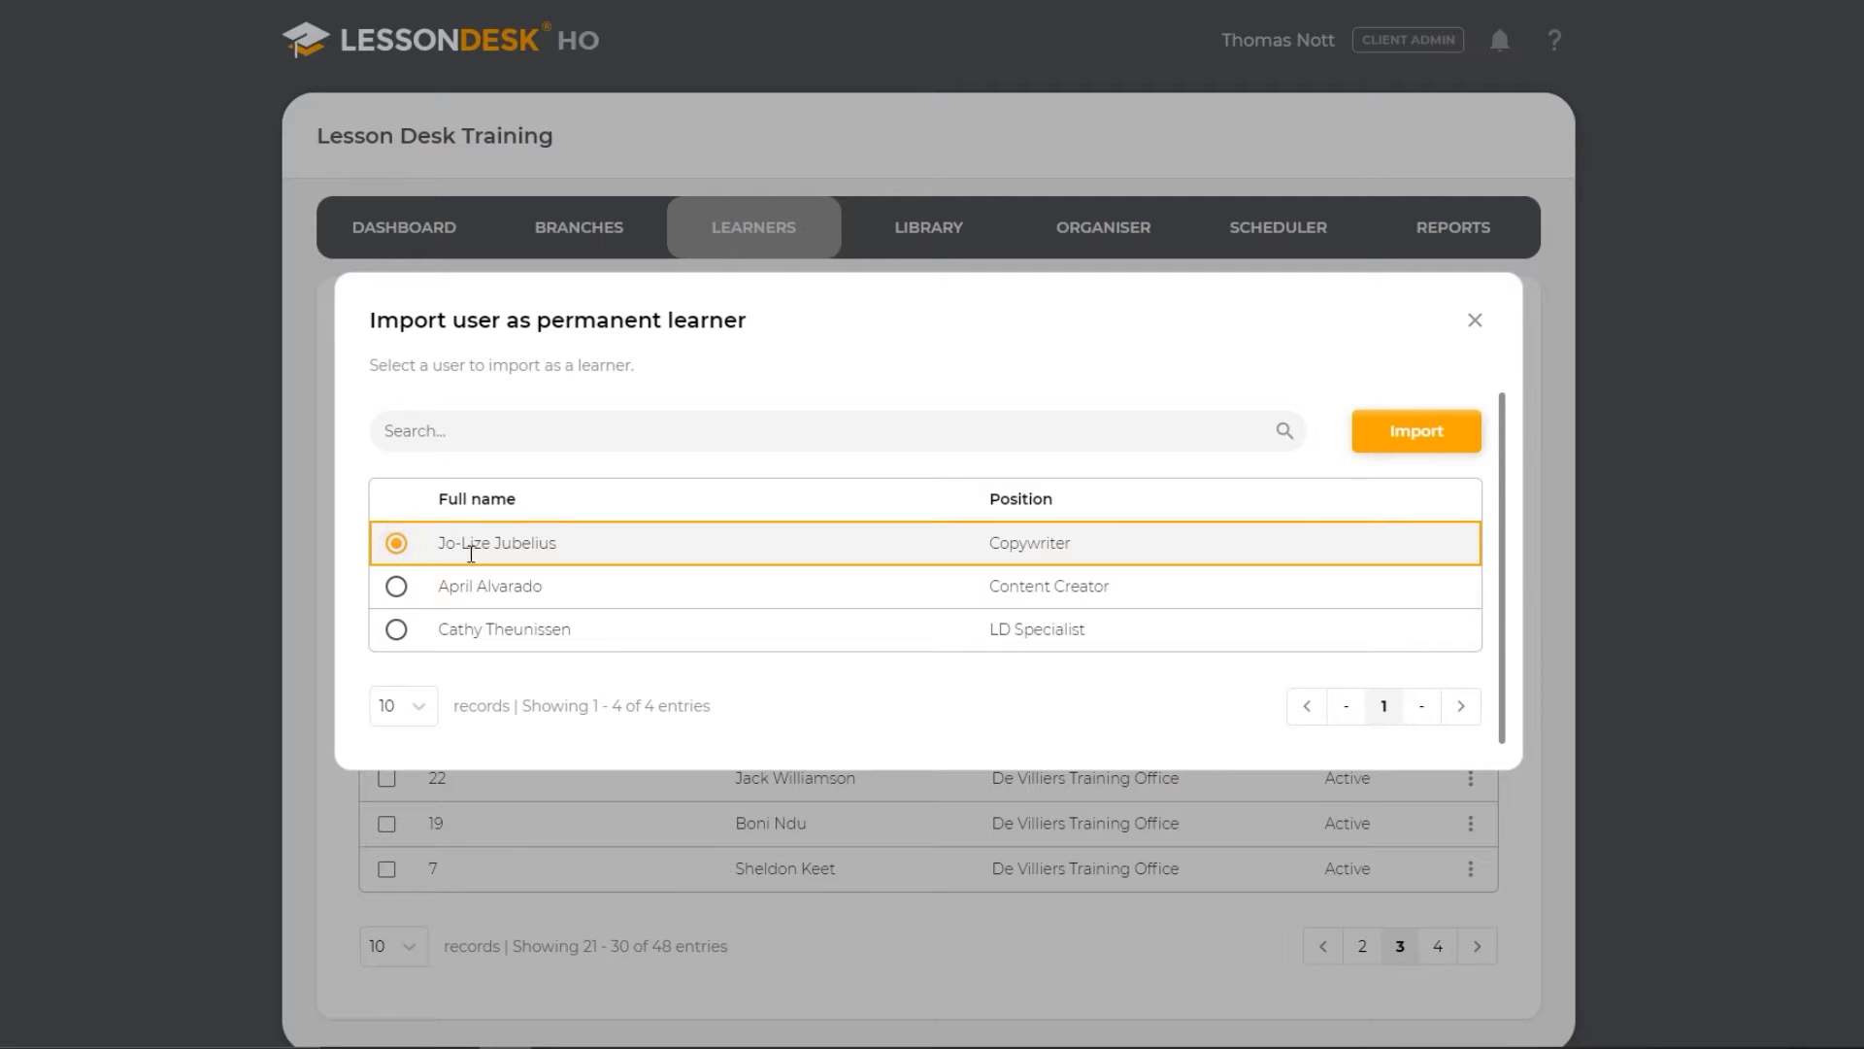
left_click(1408, 446)
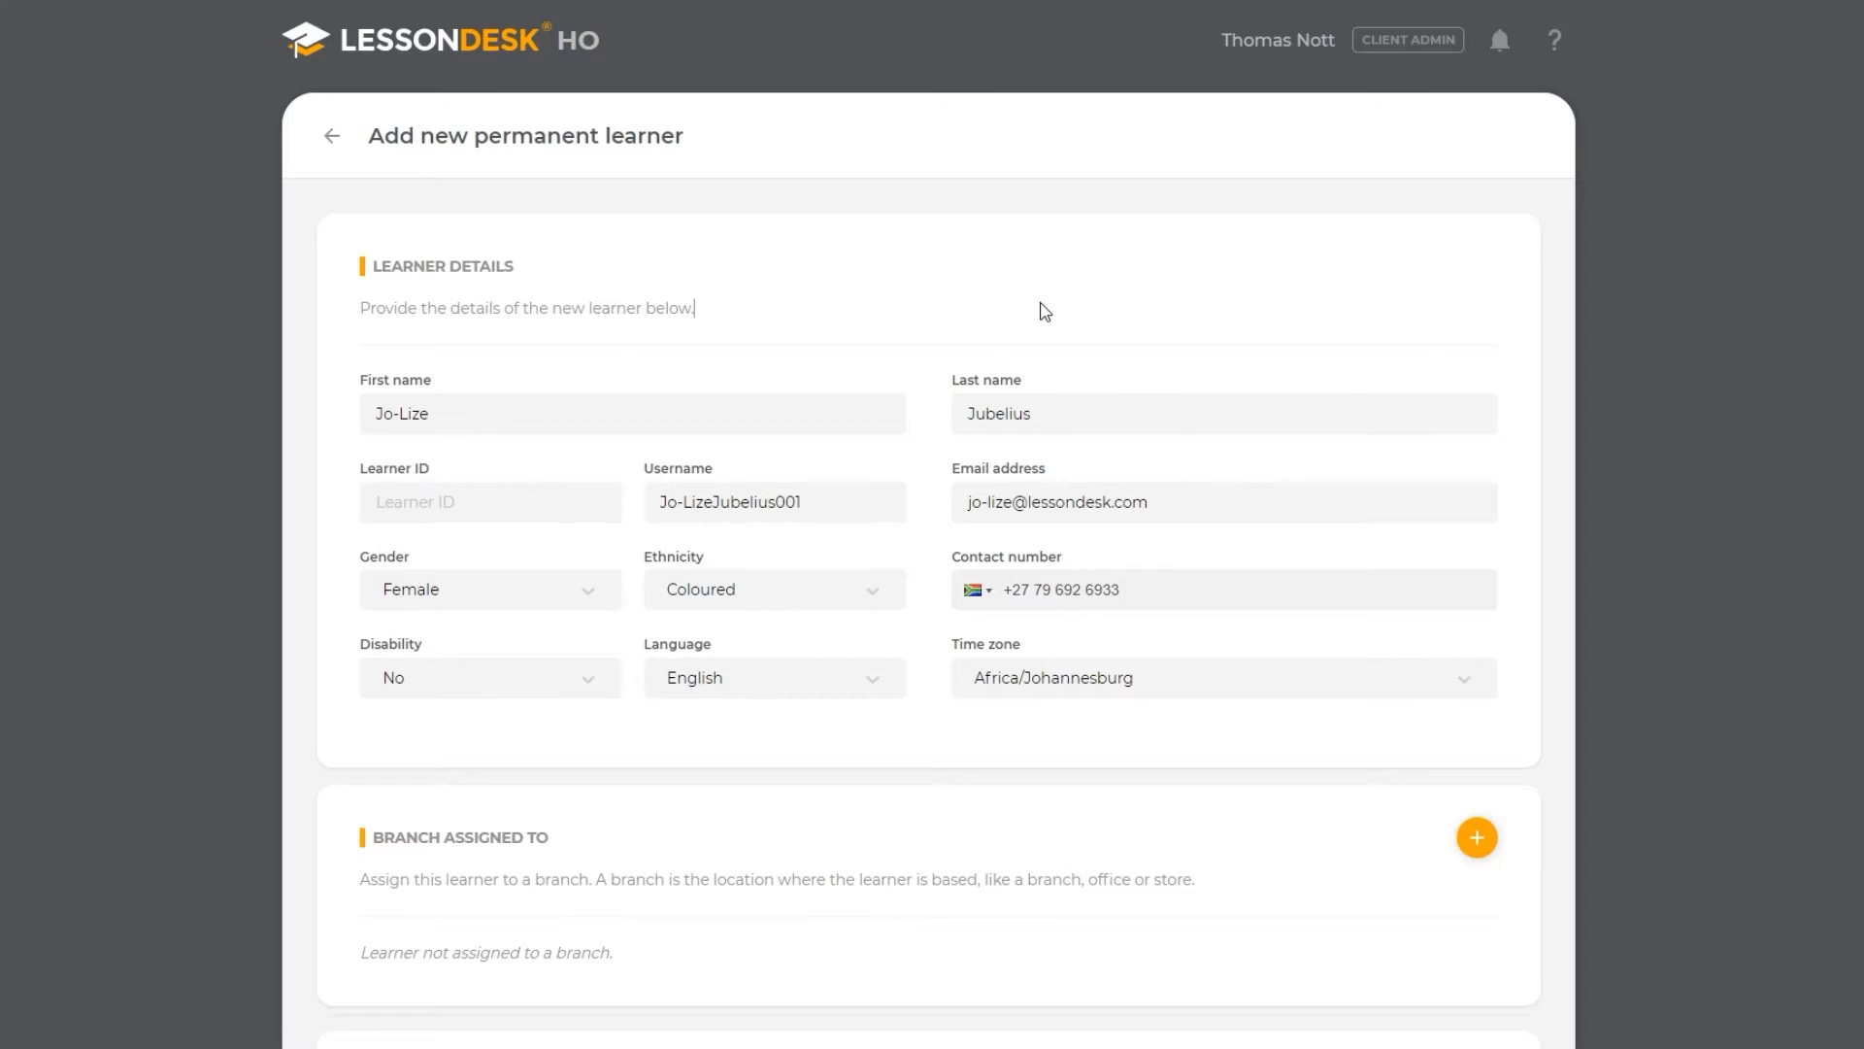
scroll(1043, 311, "down", 8)
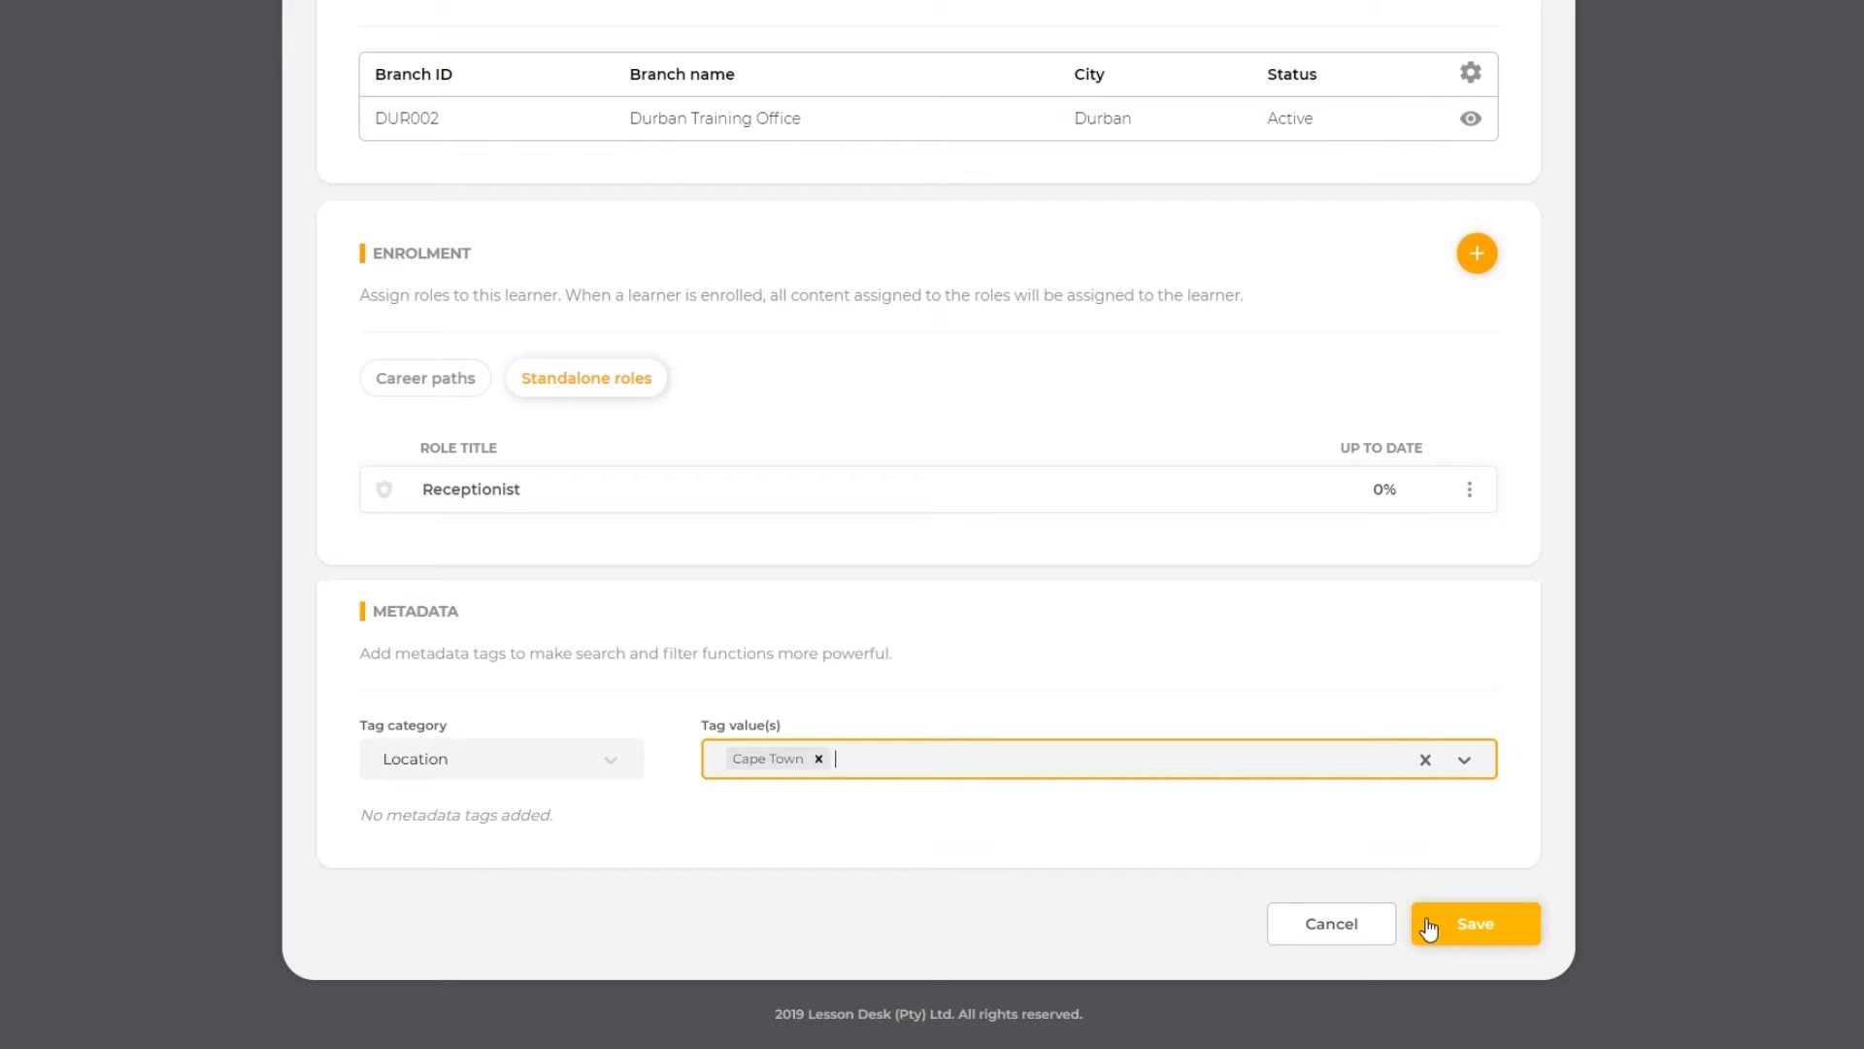
left_click(1429, 928)
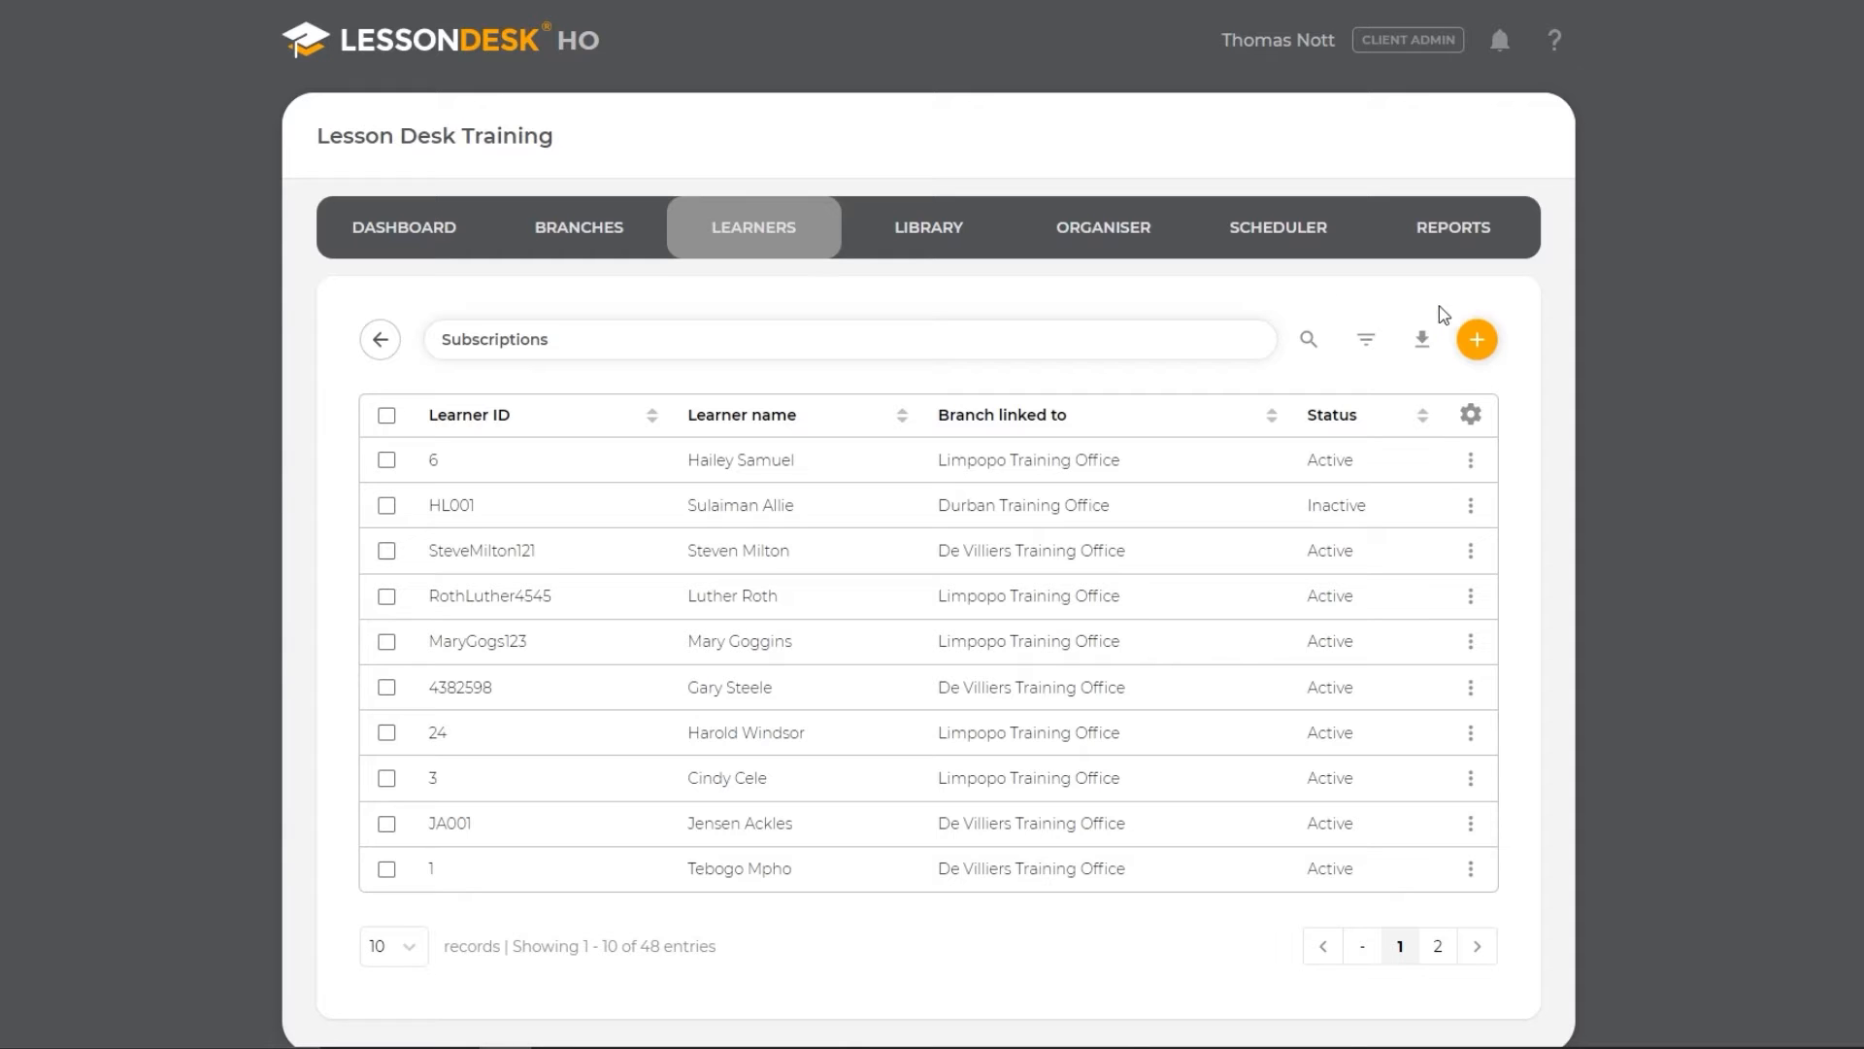
- Start a bulk import of permanent learners and download the template CSV file
left_click(1476, 342)
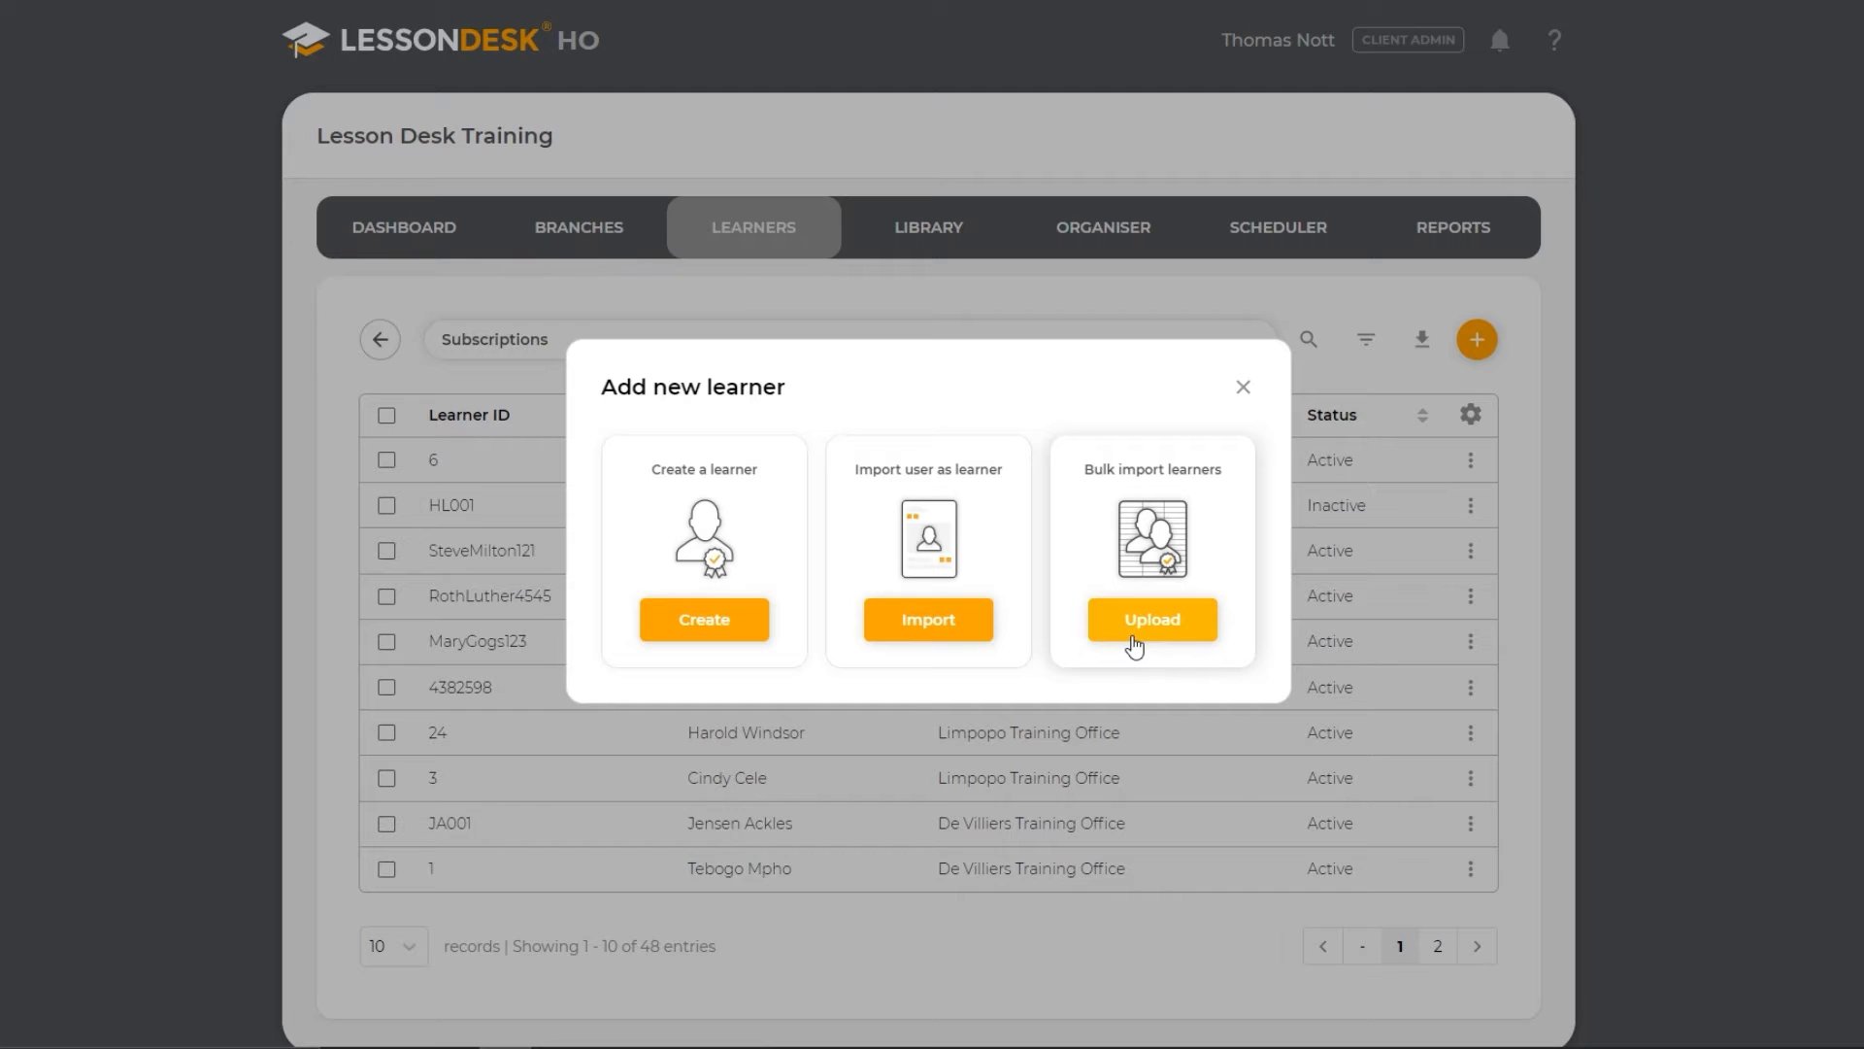
left_click(1134, 640)
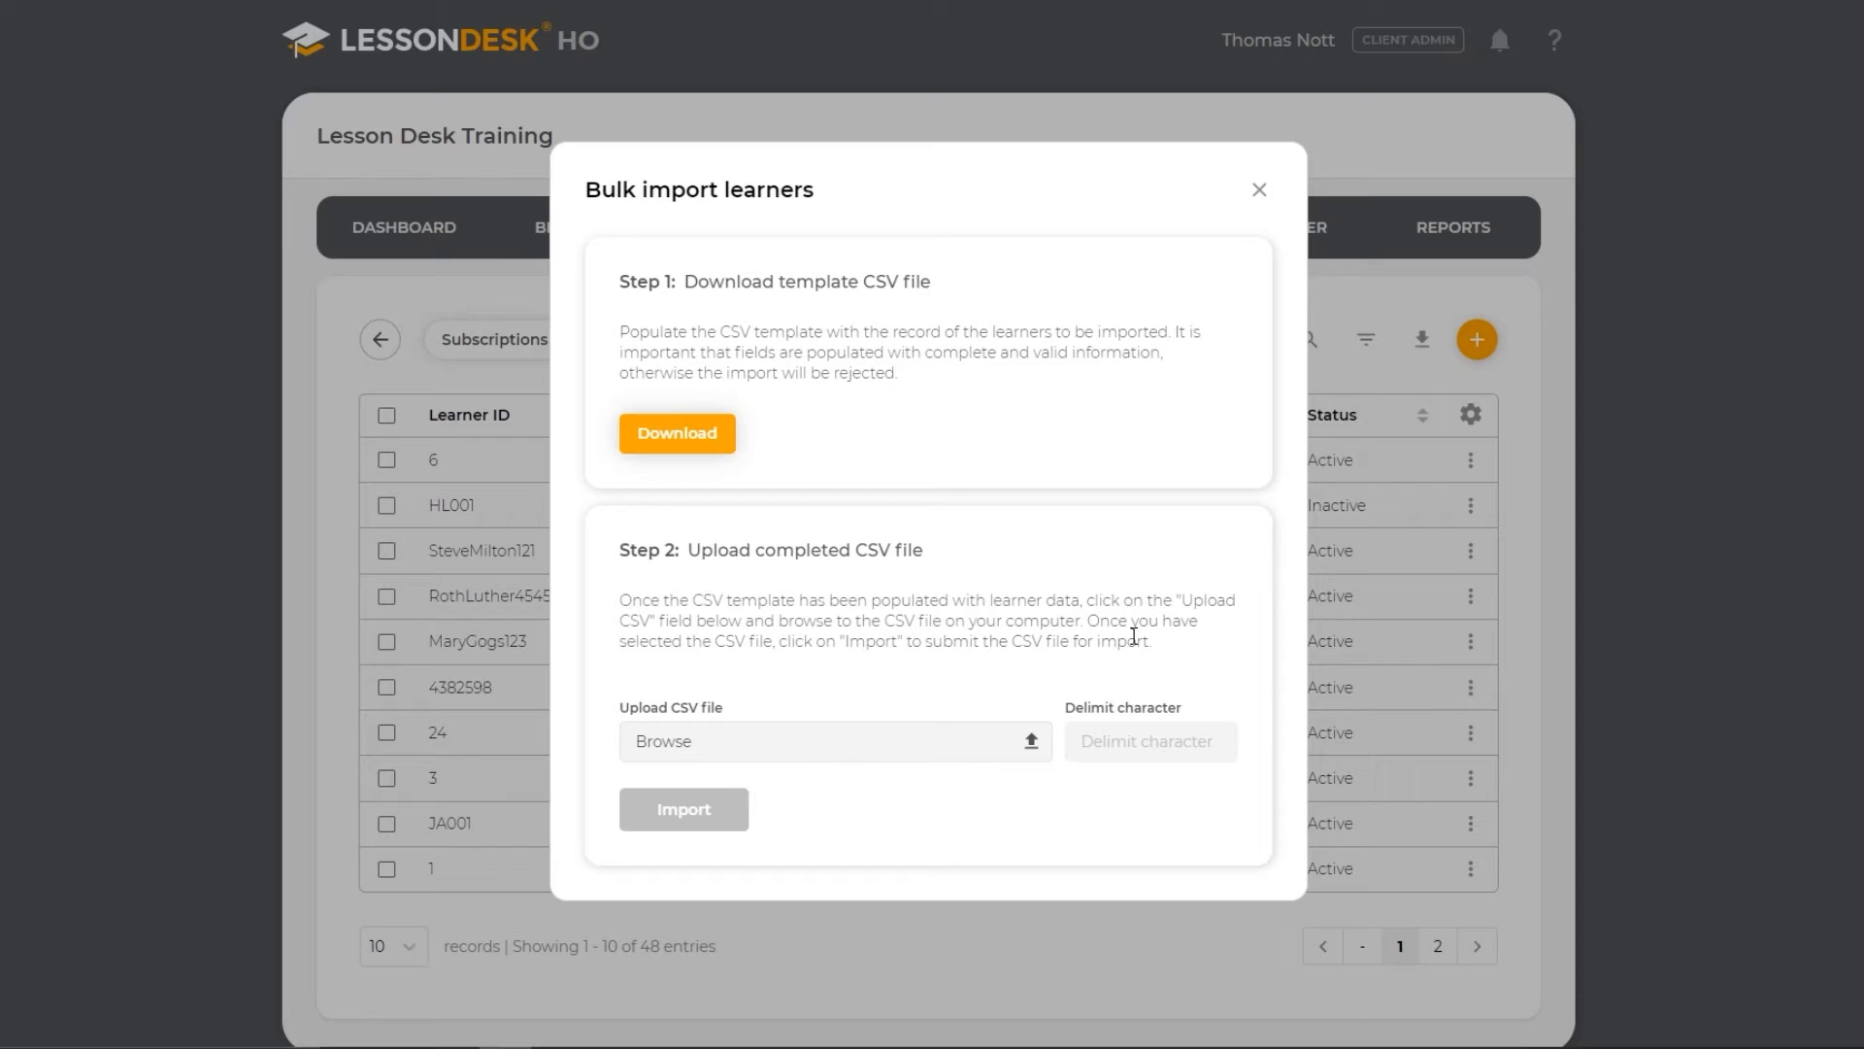
left_click(683, 434)
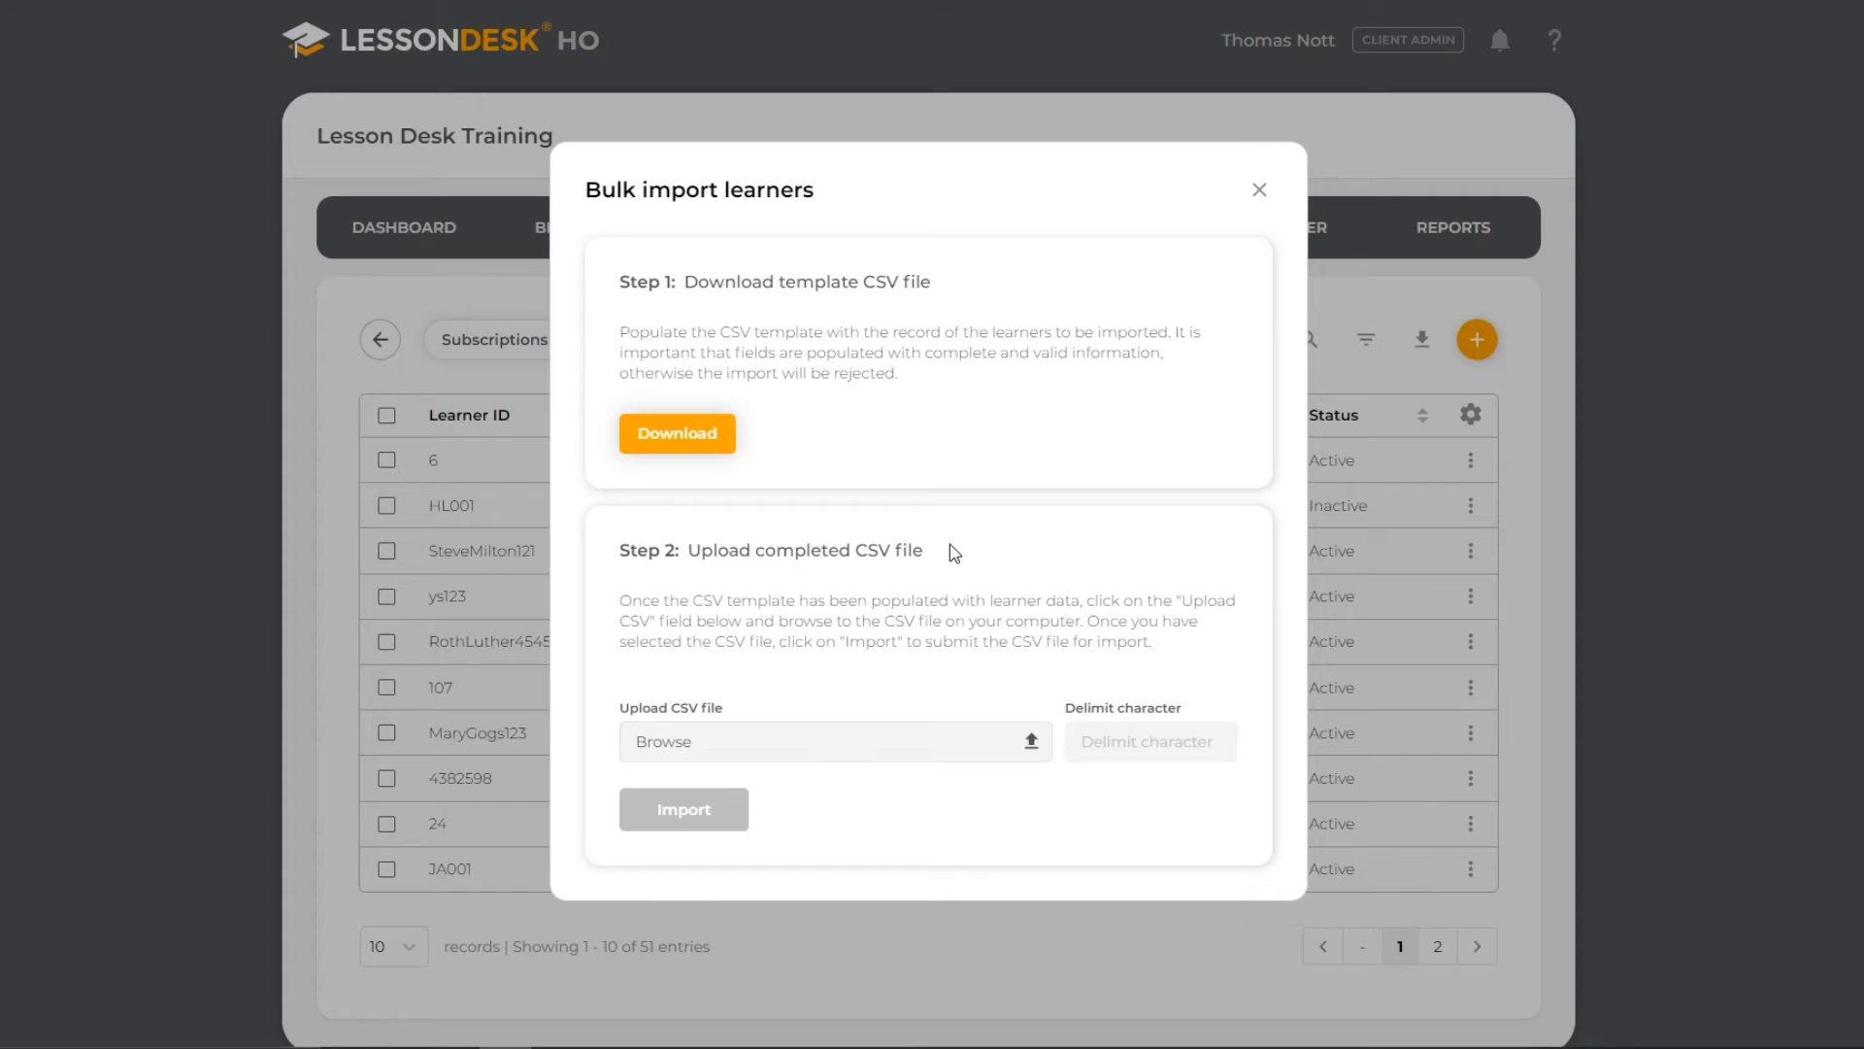
- Upload the completed template.csv with a comma as the delimit character and import its learners
left_click(873, 740)
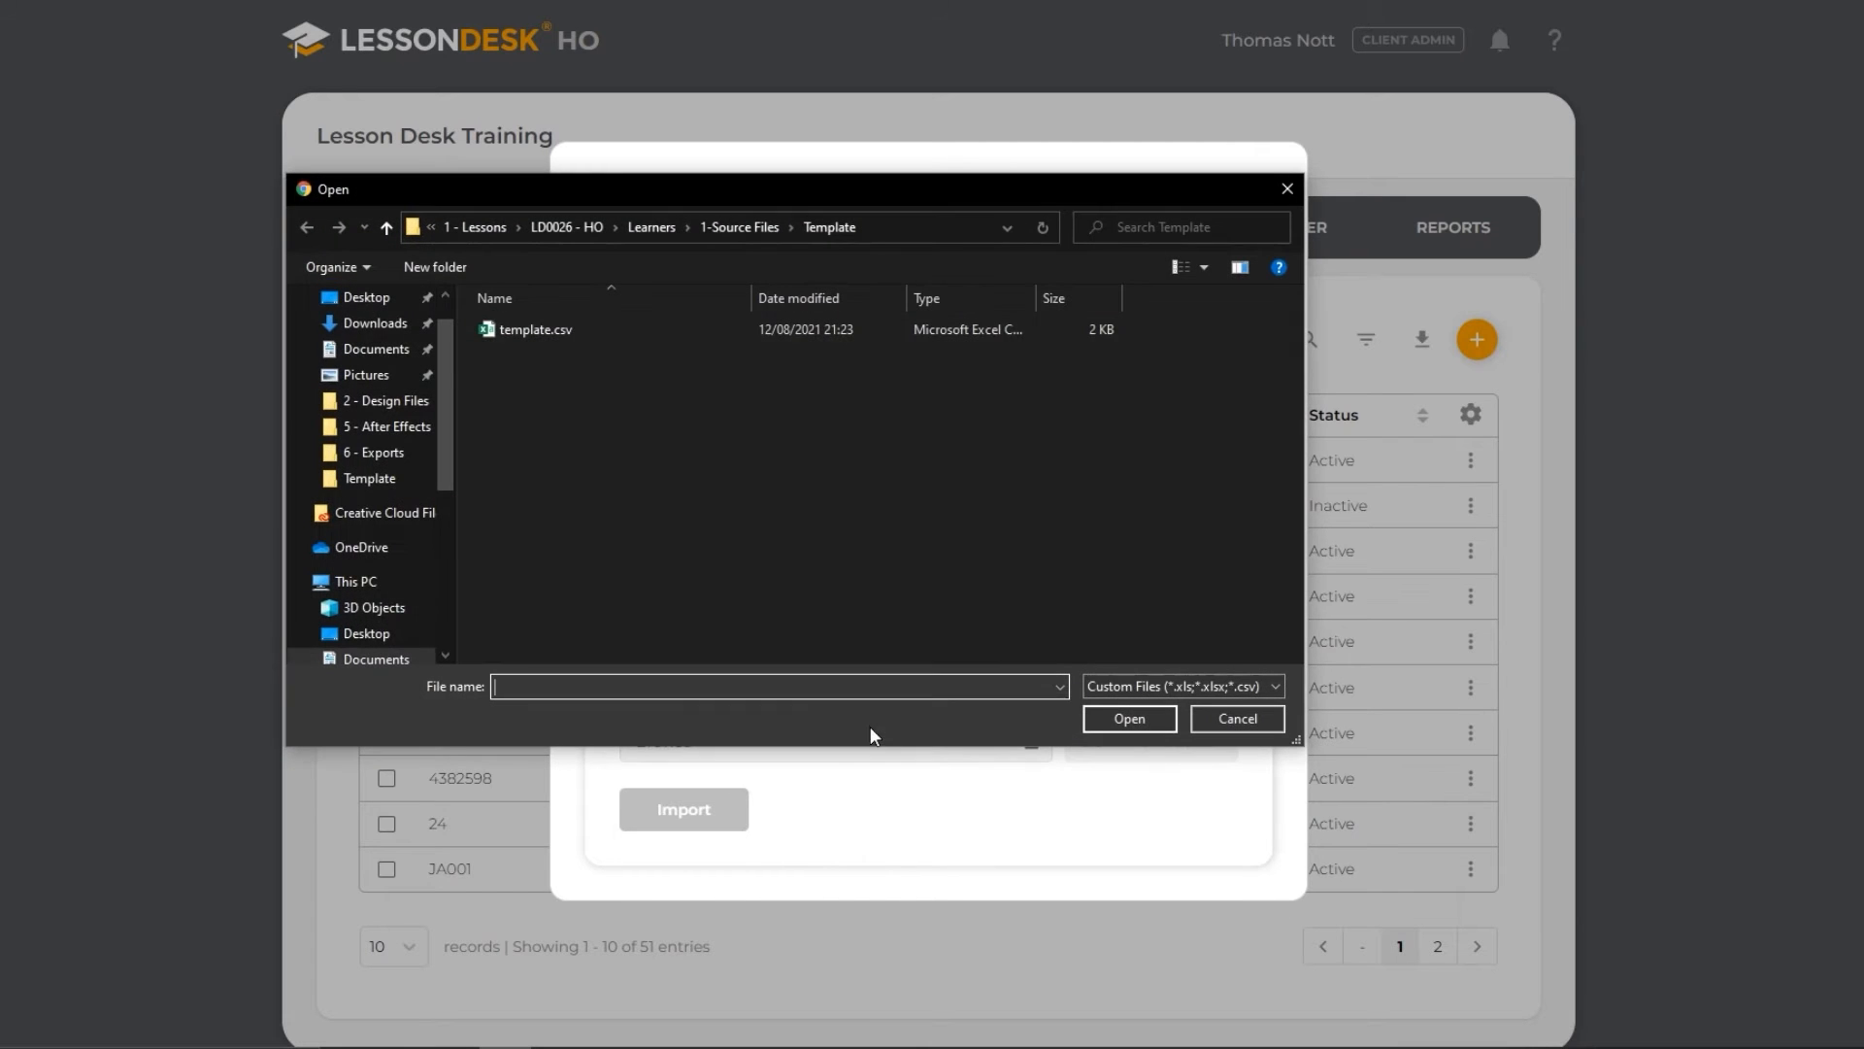
left_click(633, 332)
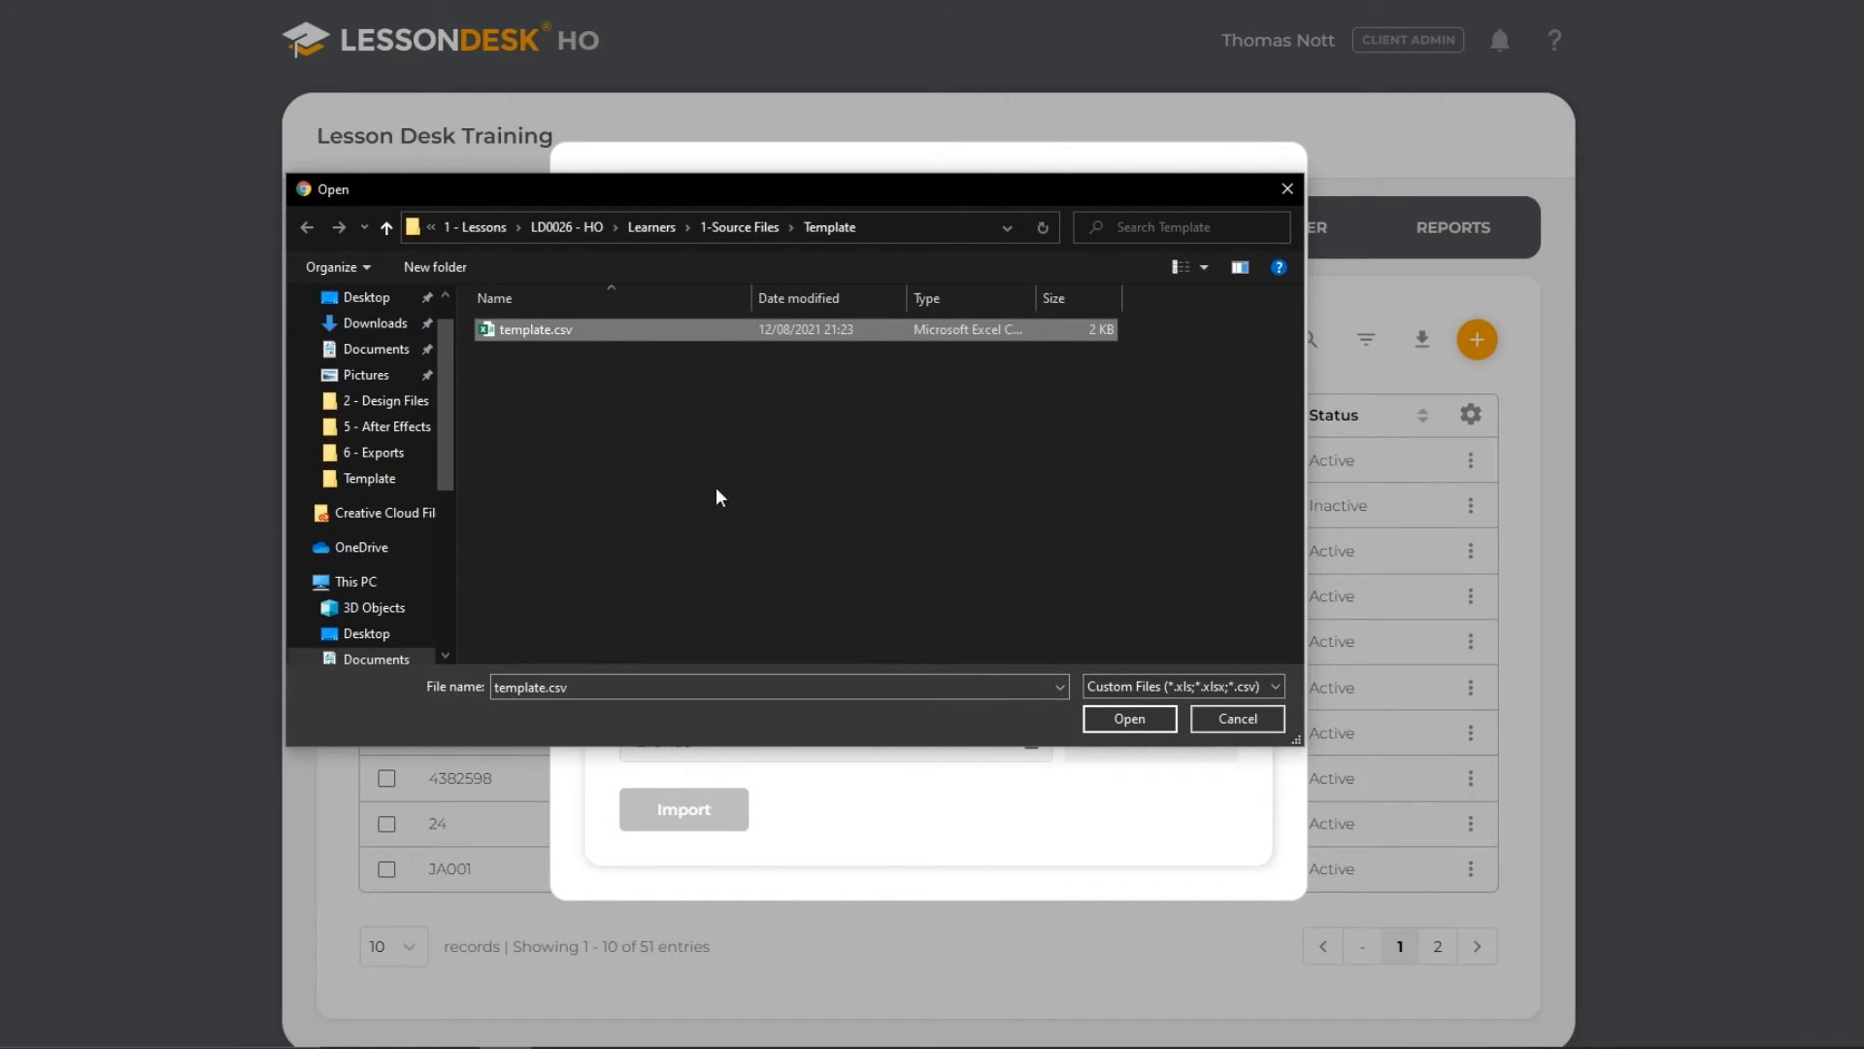
left_click(1097, 716)
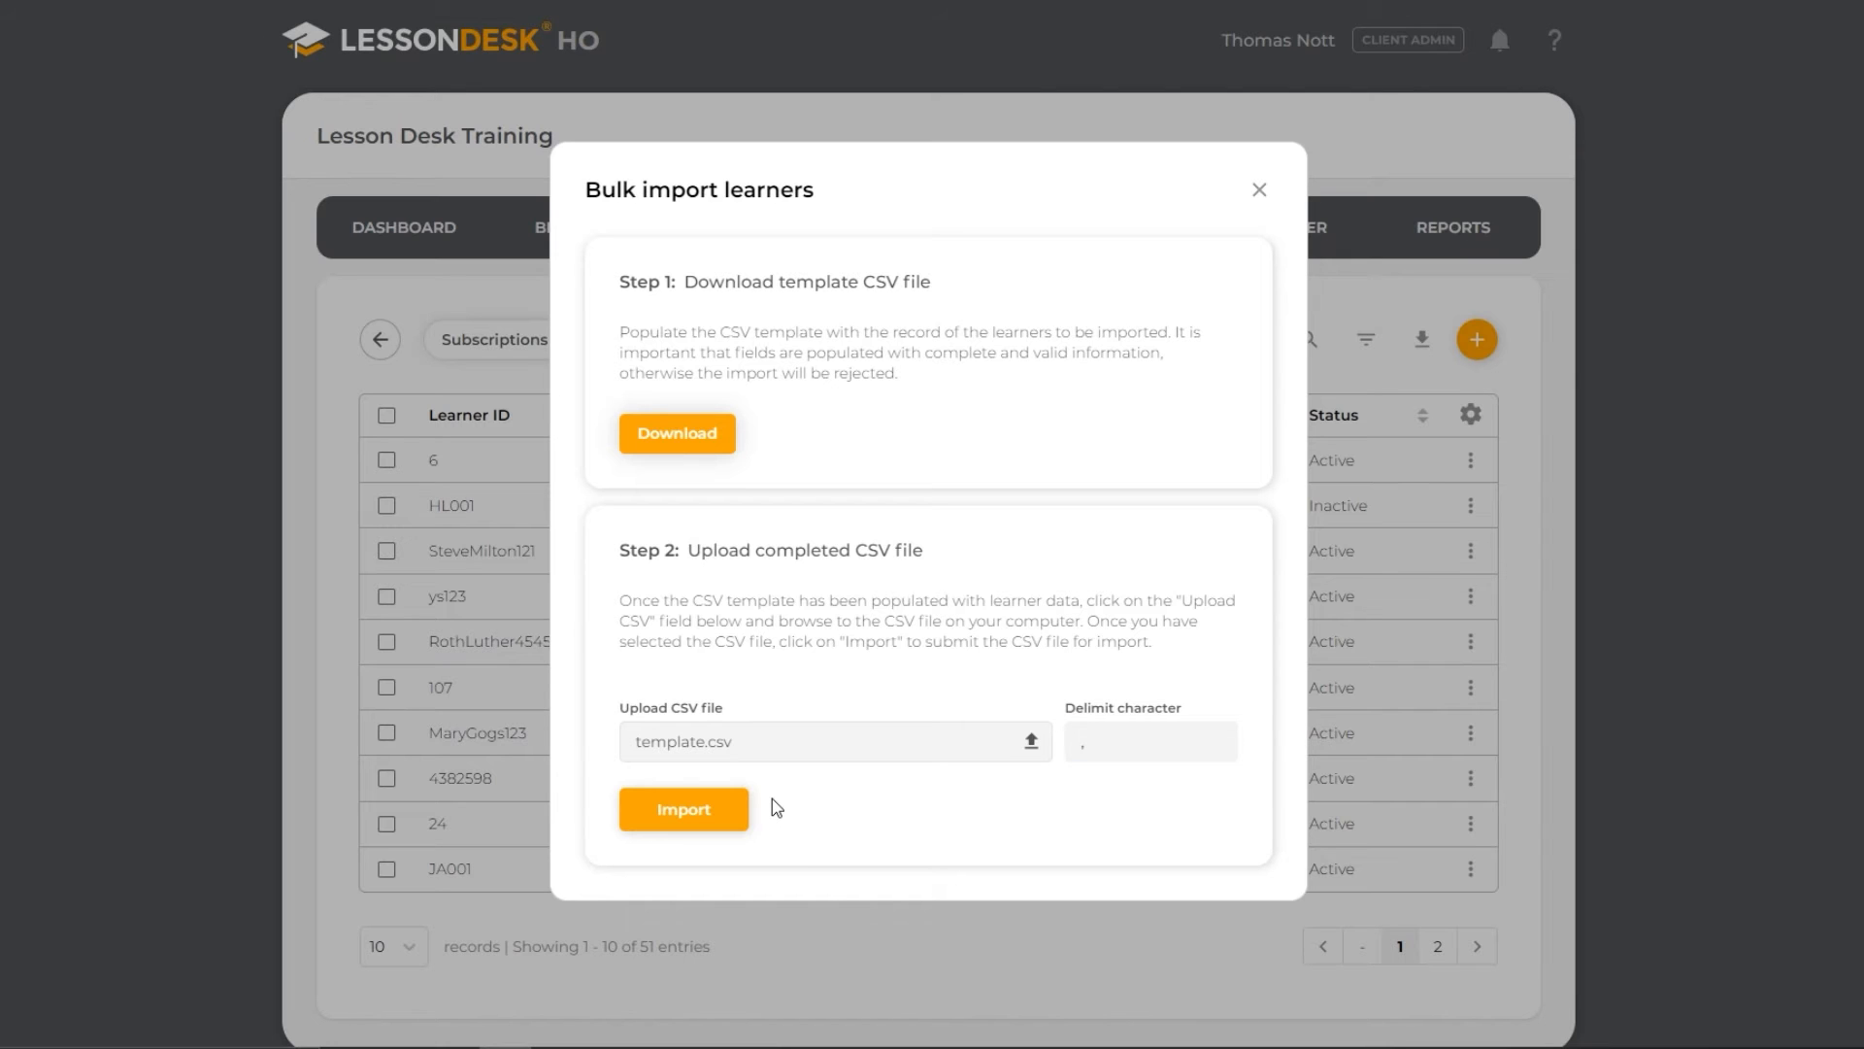
left_click(744, 811)
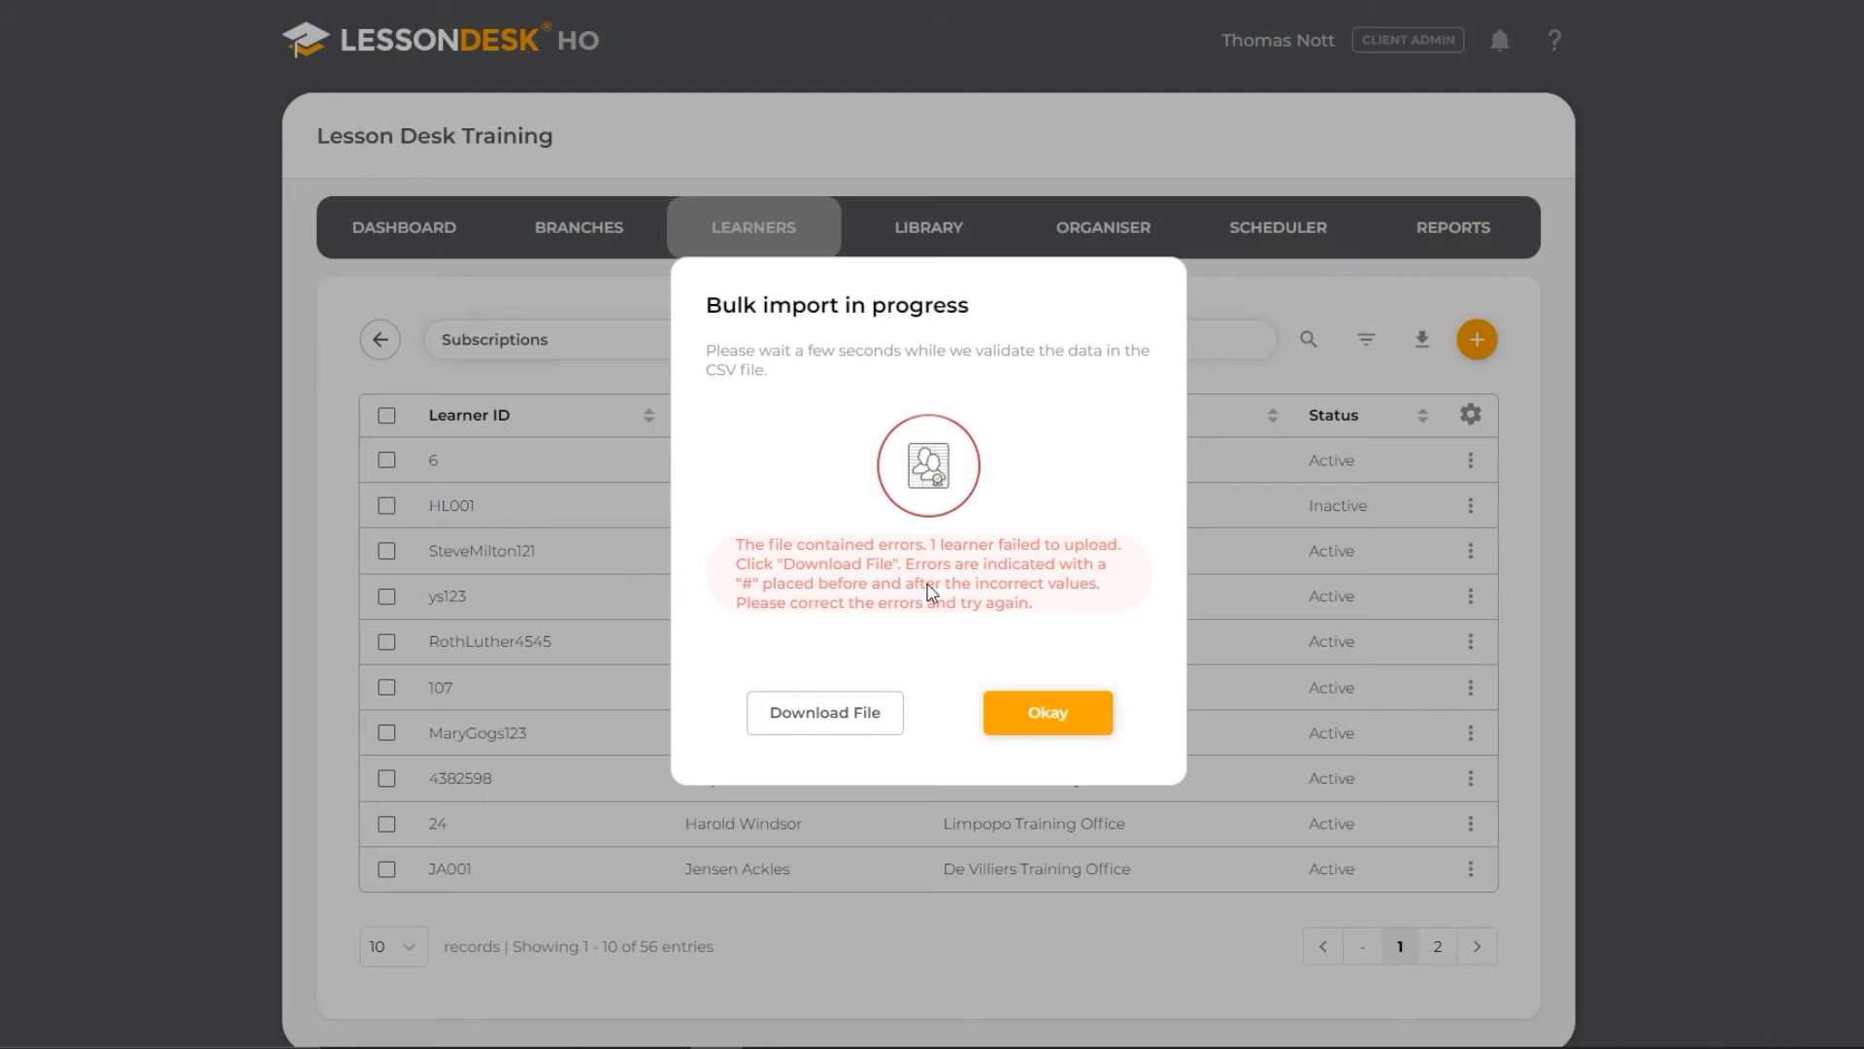
- Download the import error file, correct the learner gender in row 9 of template.csv to Female in Excel, and save it in CSV format
left_click(881, 719)
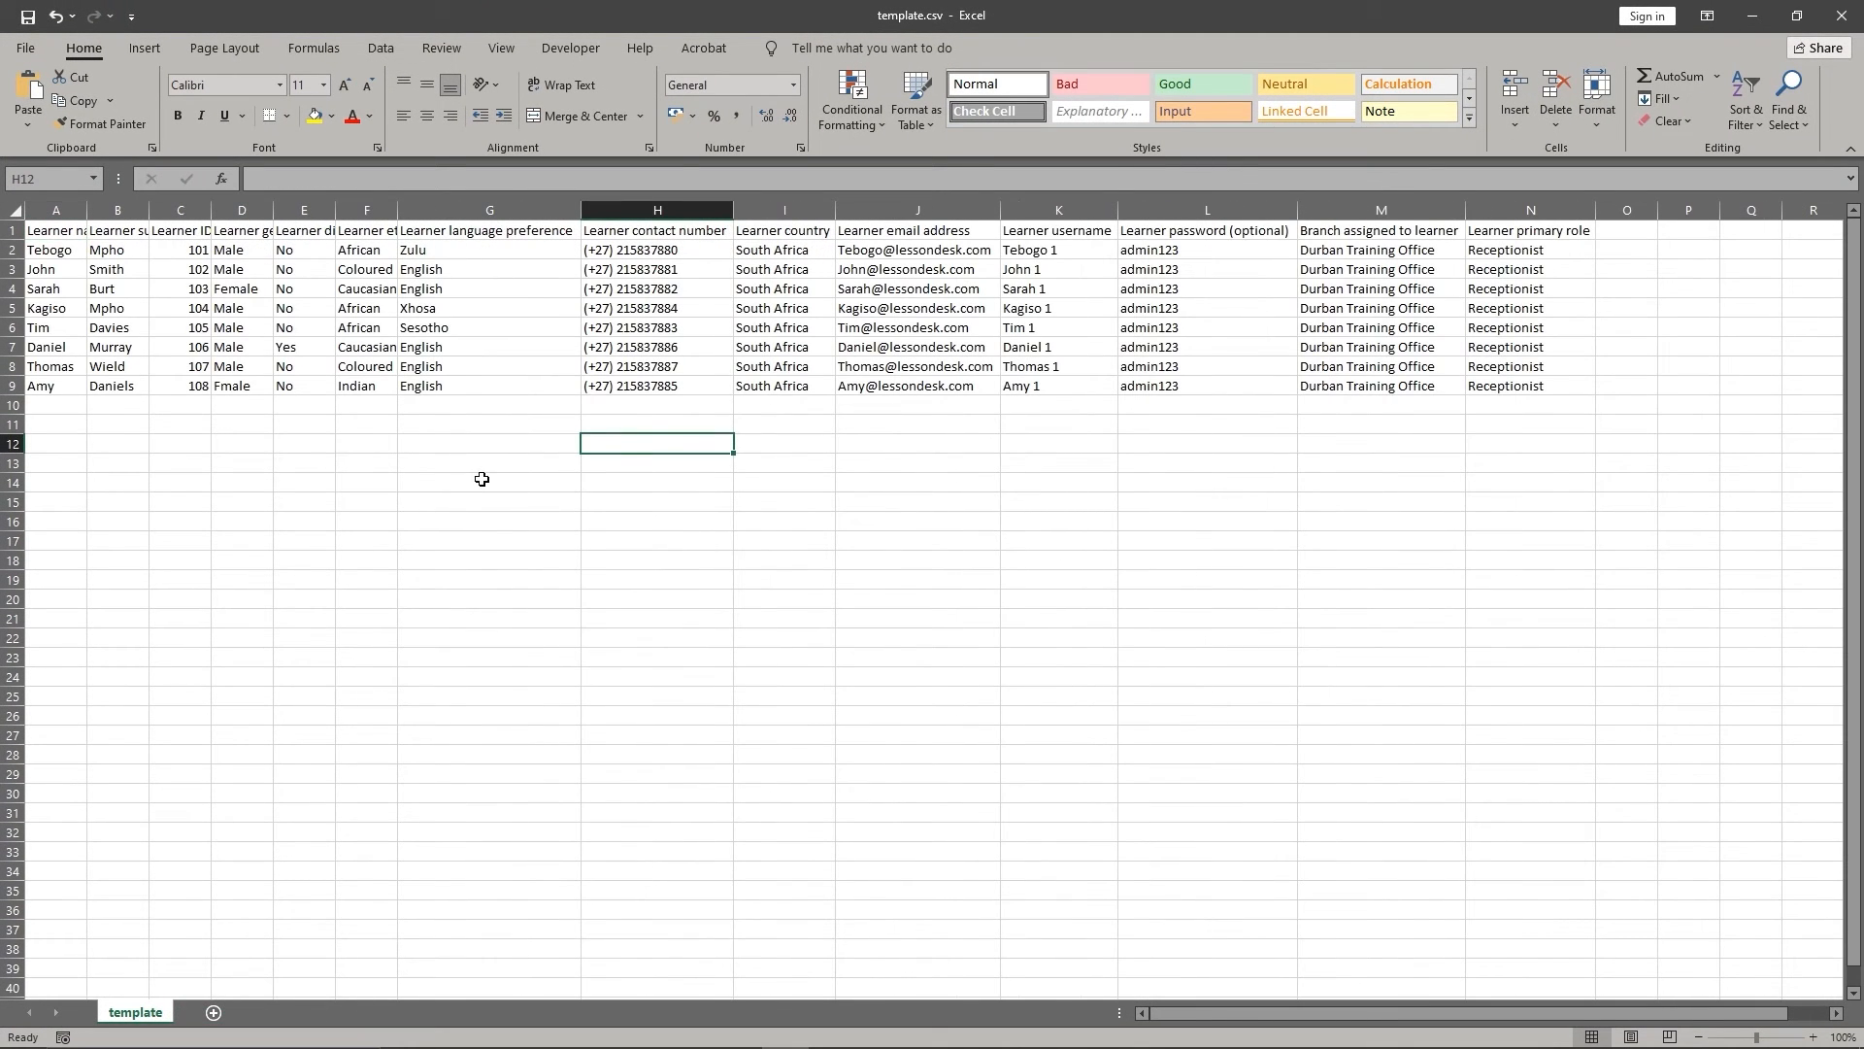
double_click(222, 389)
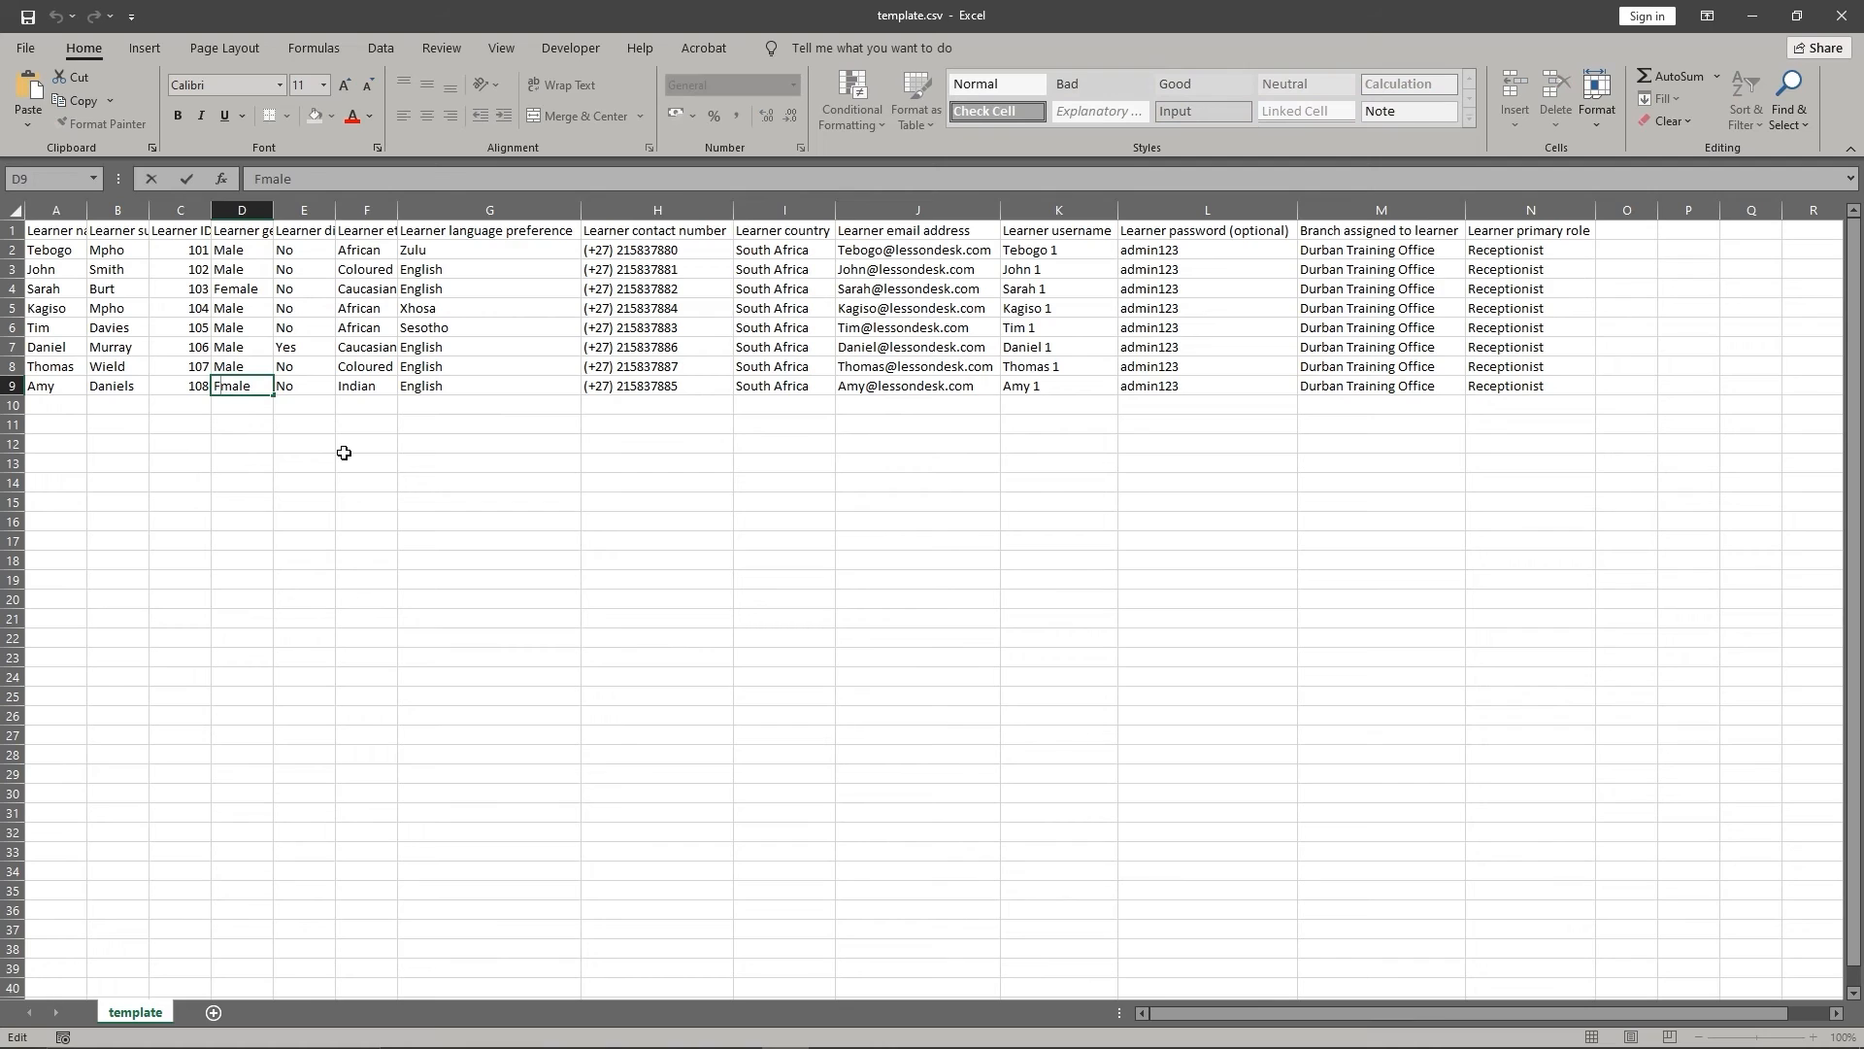
type("e")
left_click(647, 457)
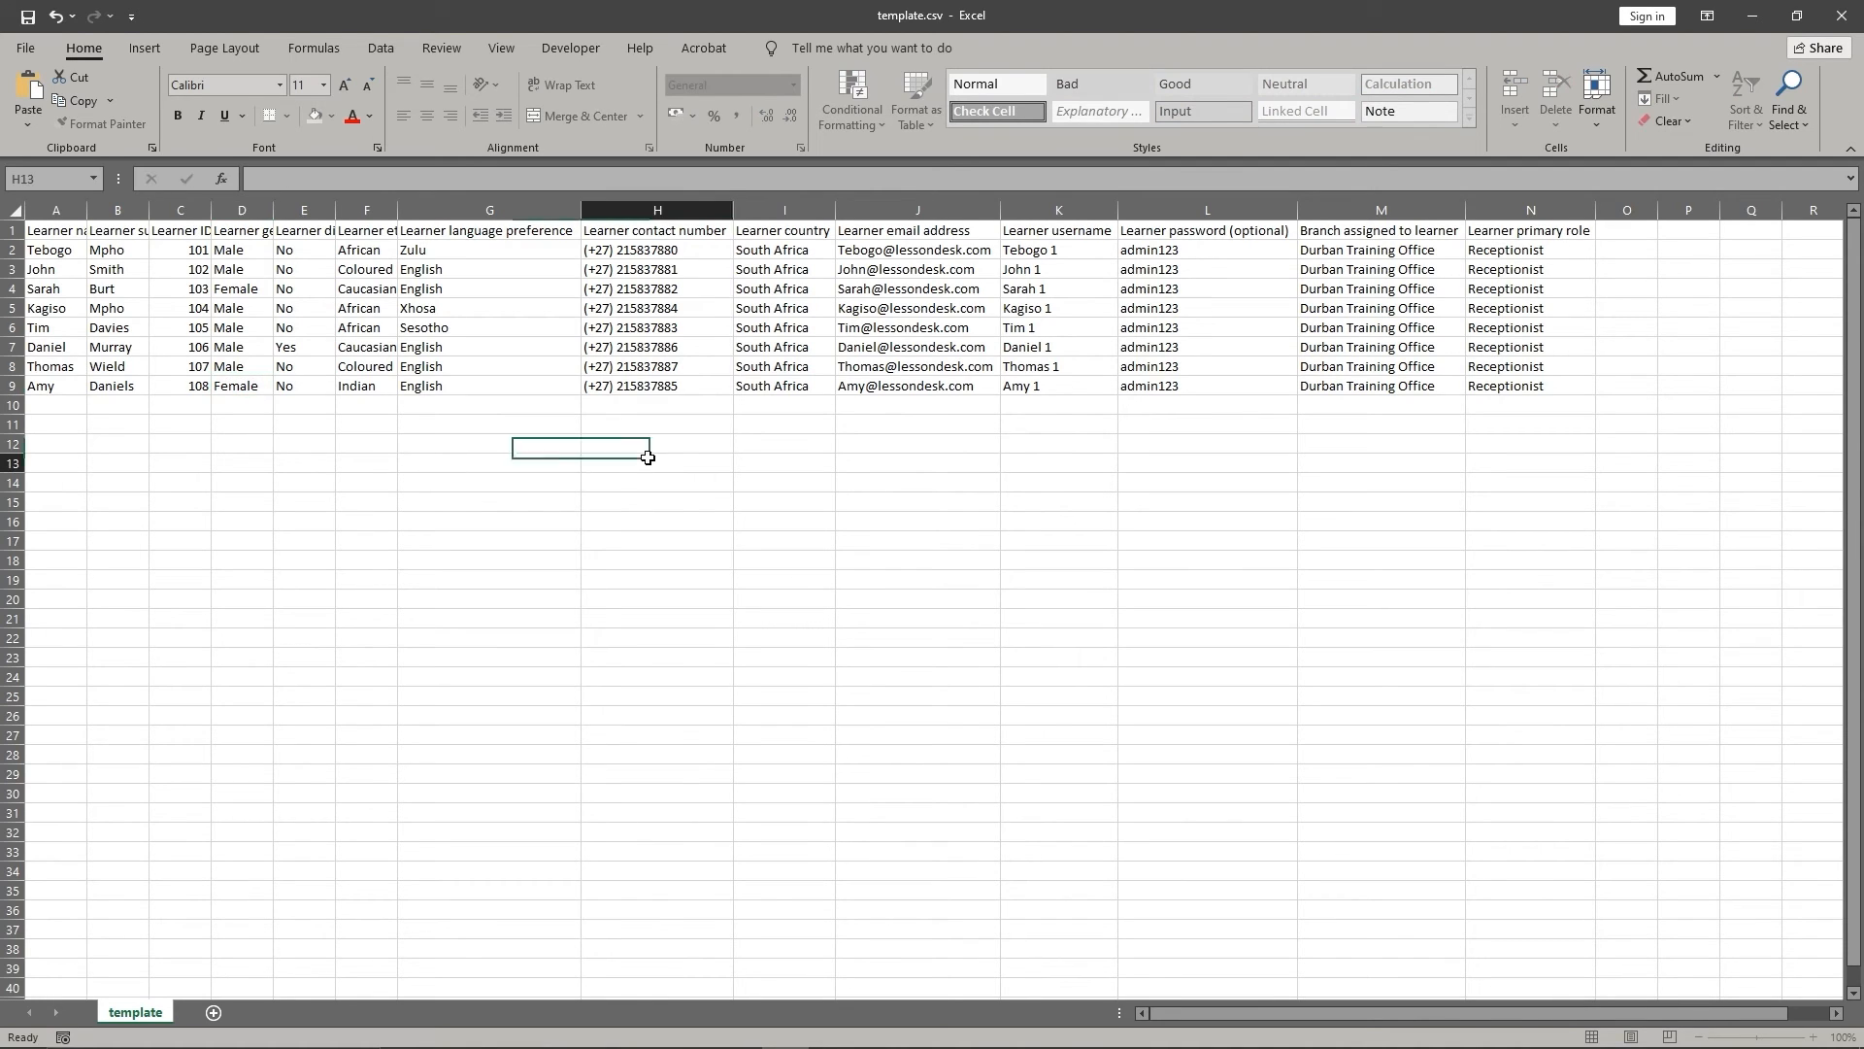
left_click(30, 16)
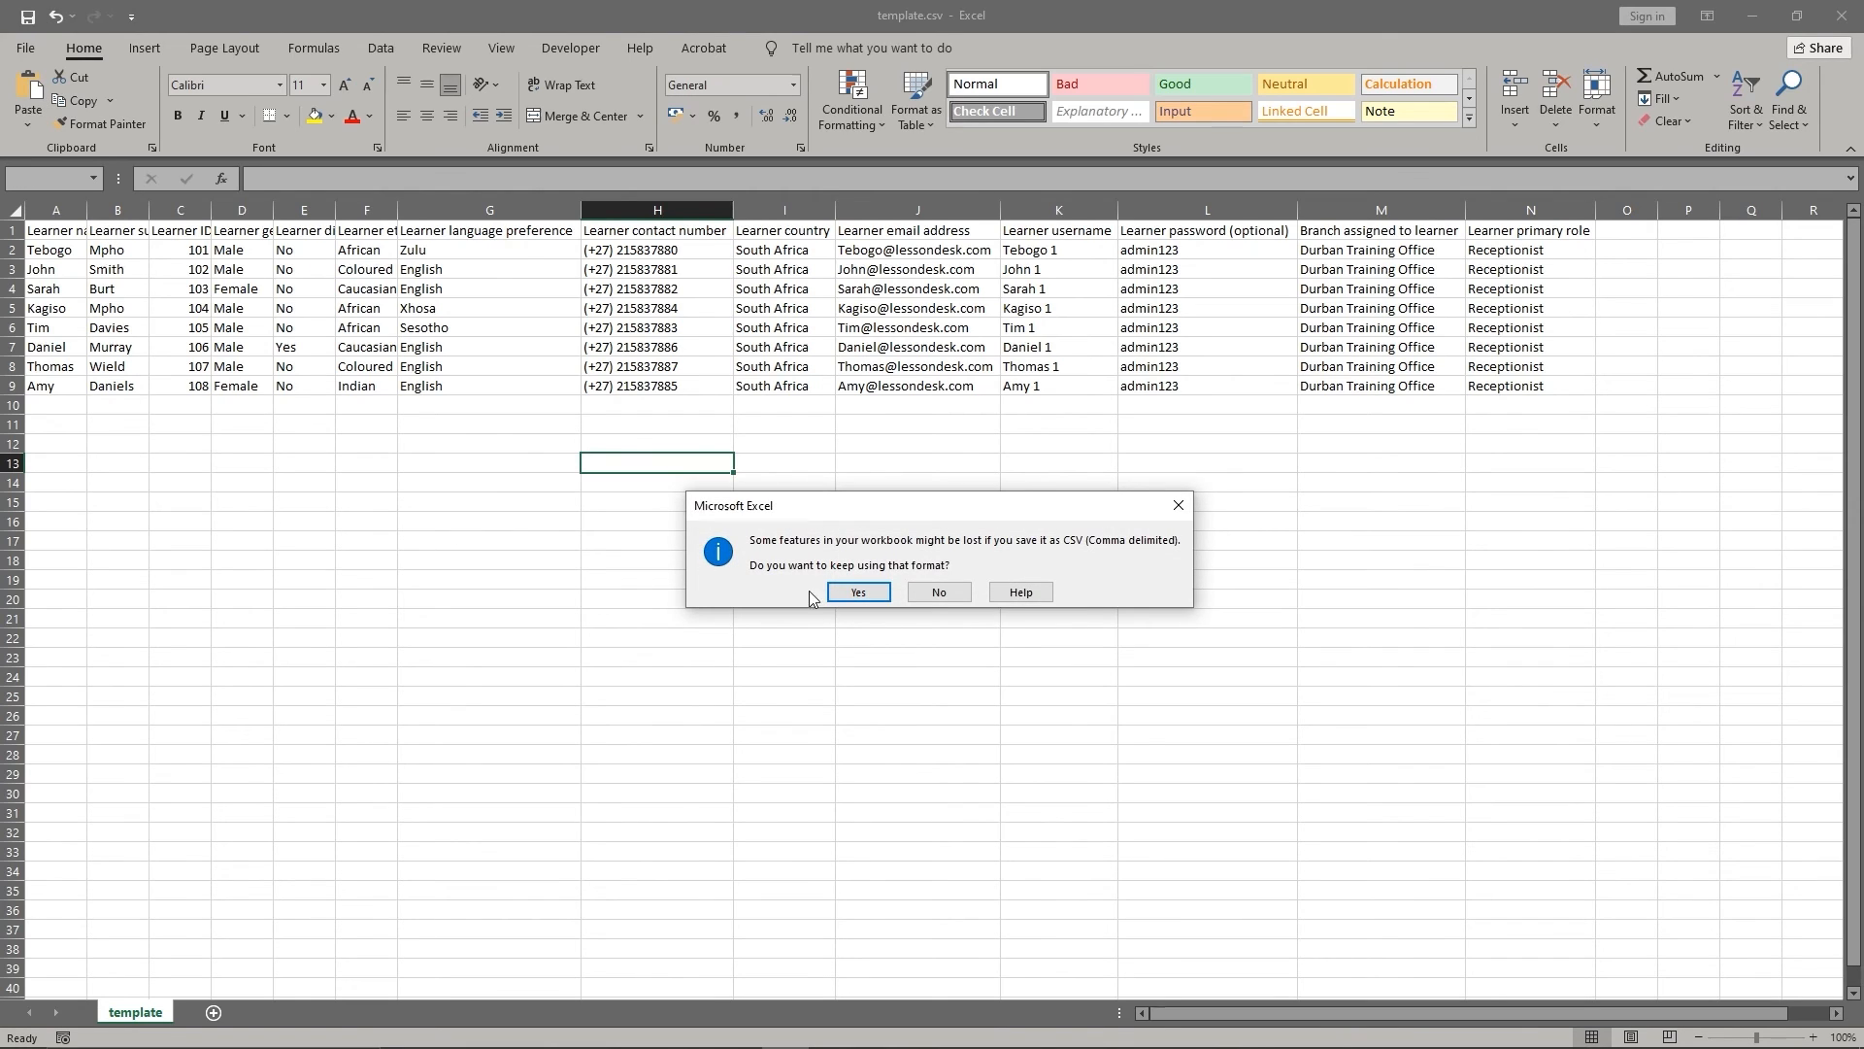
left_click(847, 590)
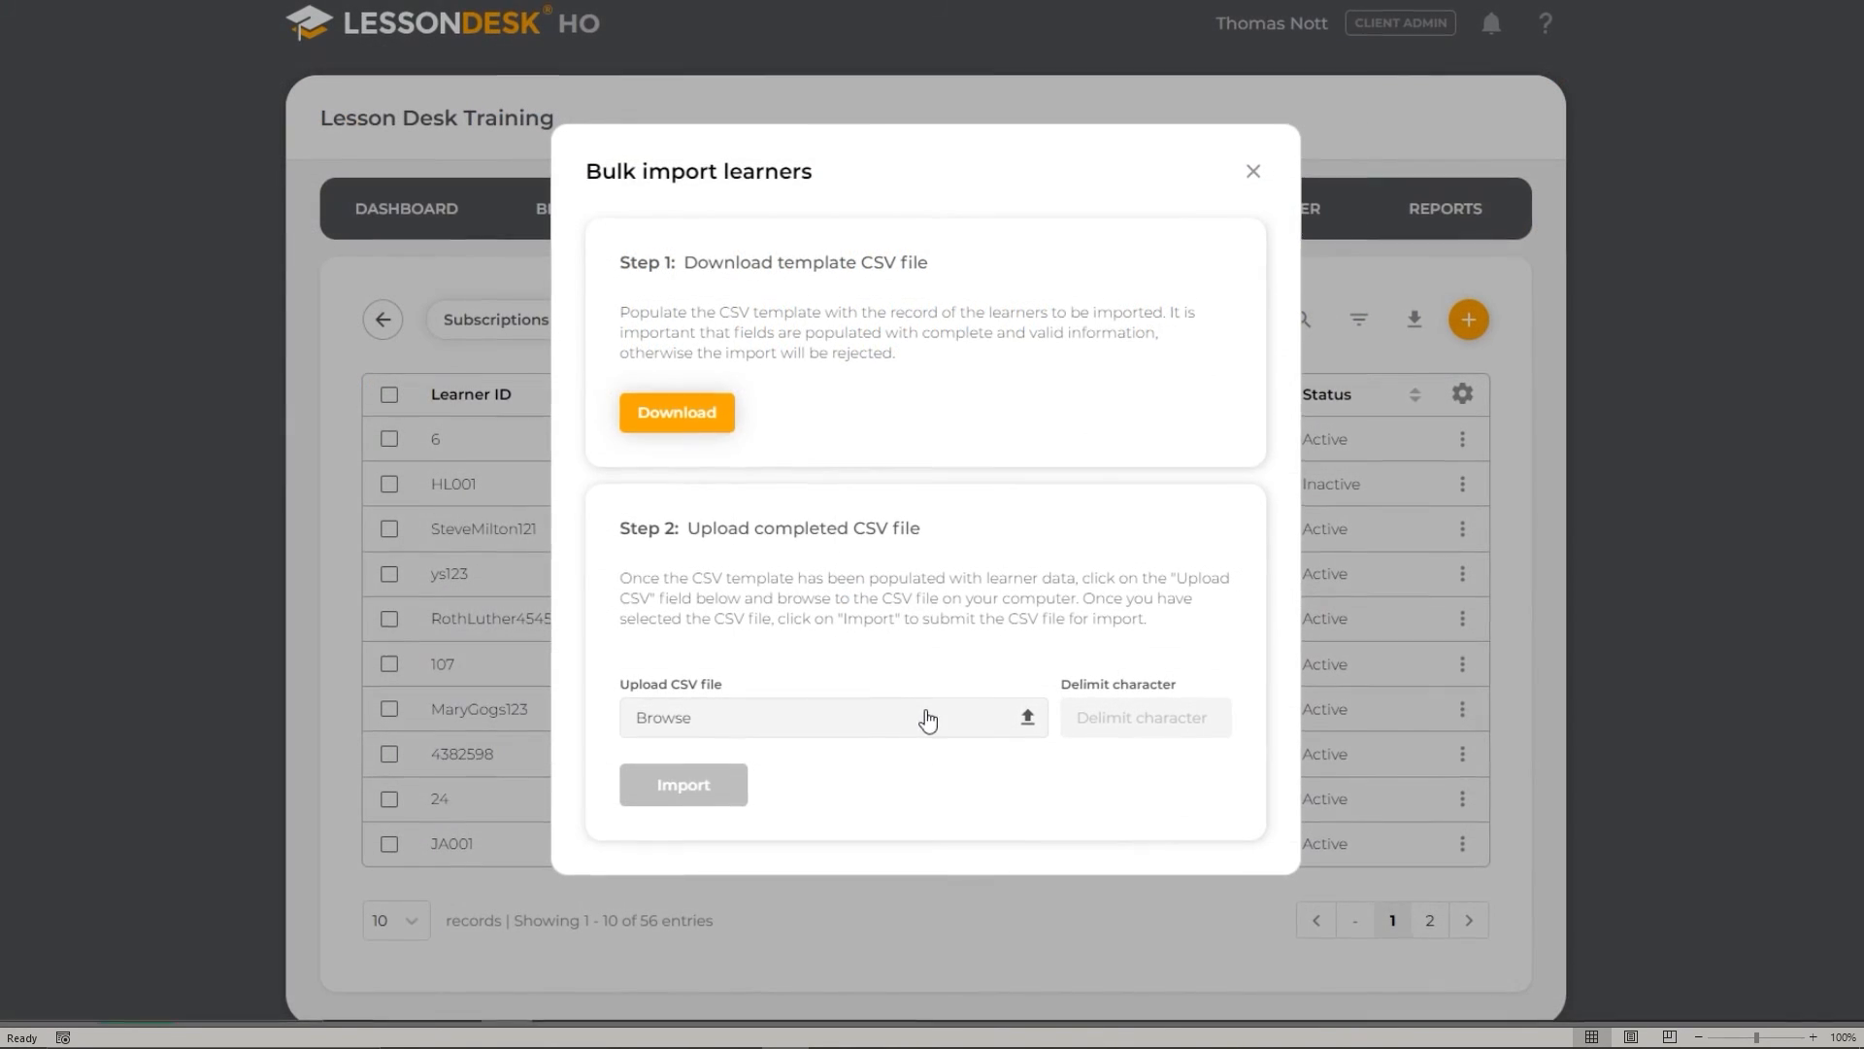
- Upload the corrected template.csv and run the bulk learner import again
left_click(923, 714)
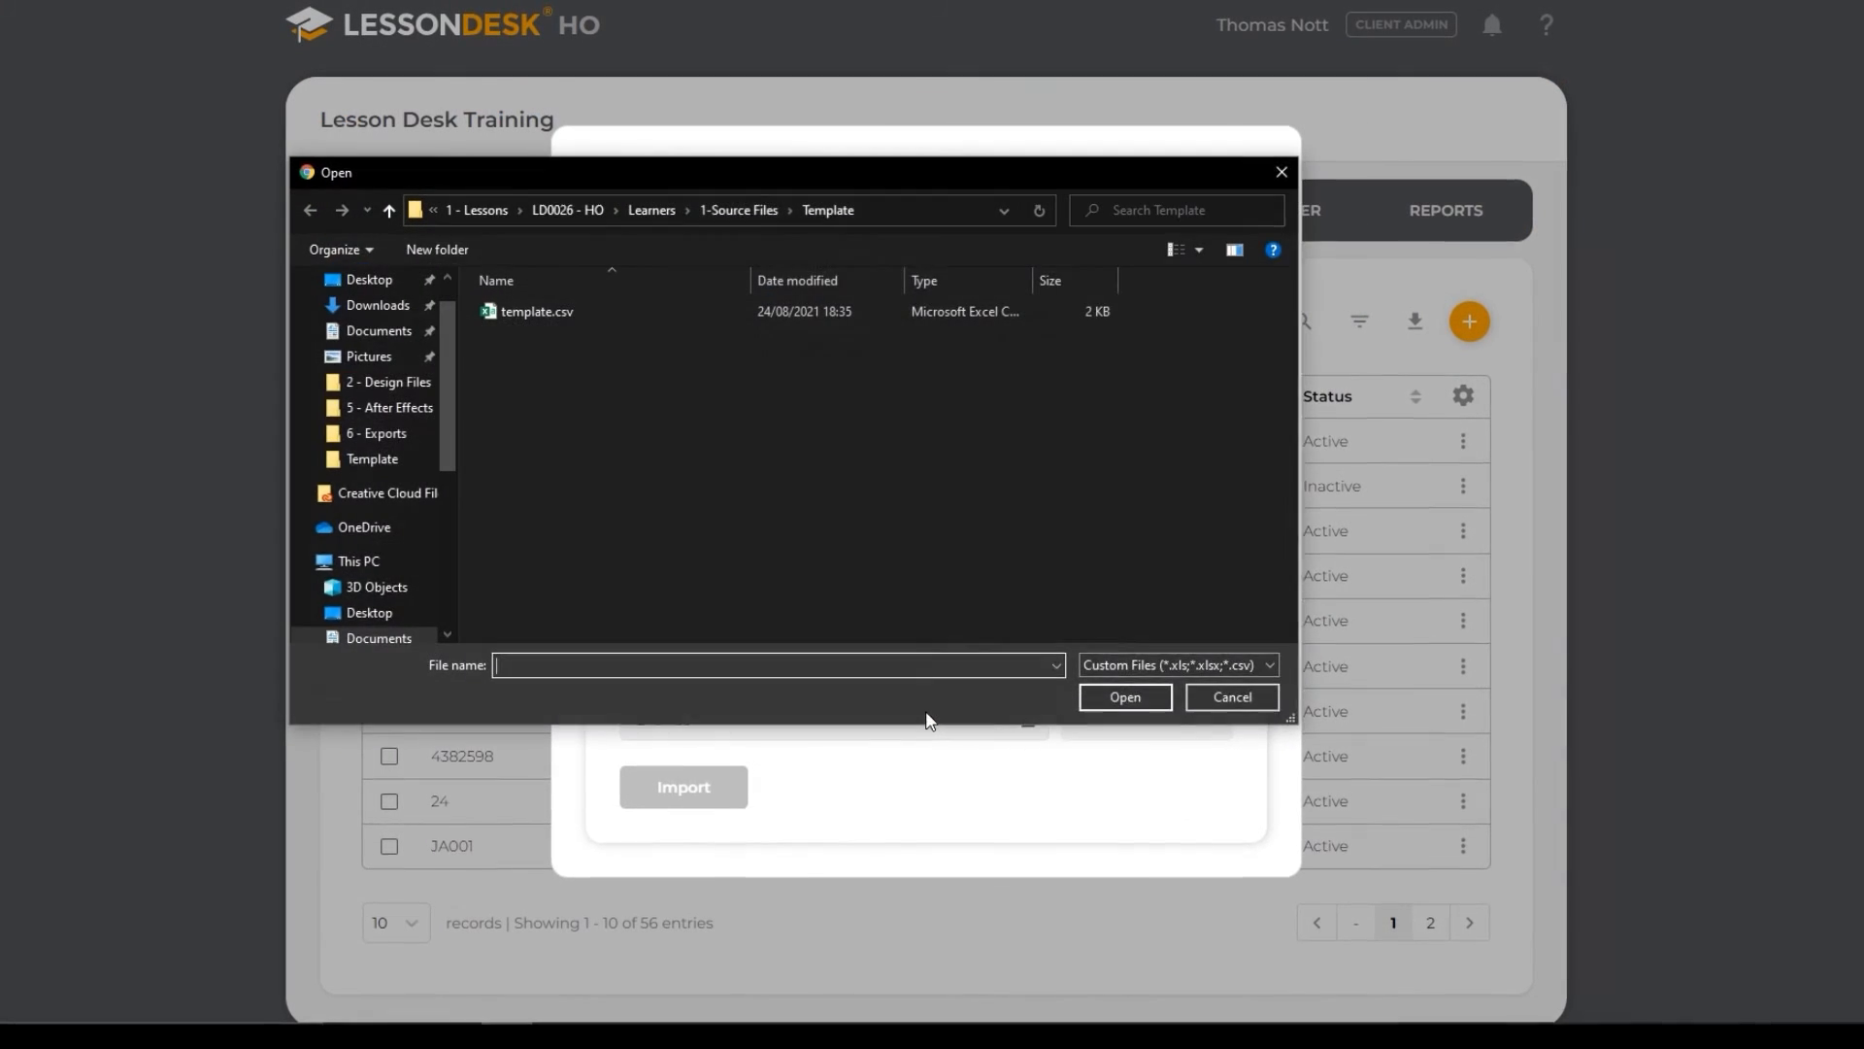
left_click(1107, 705)
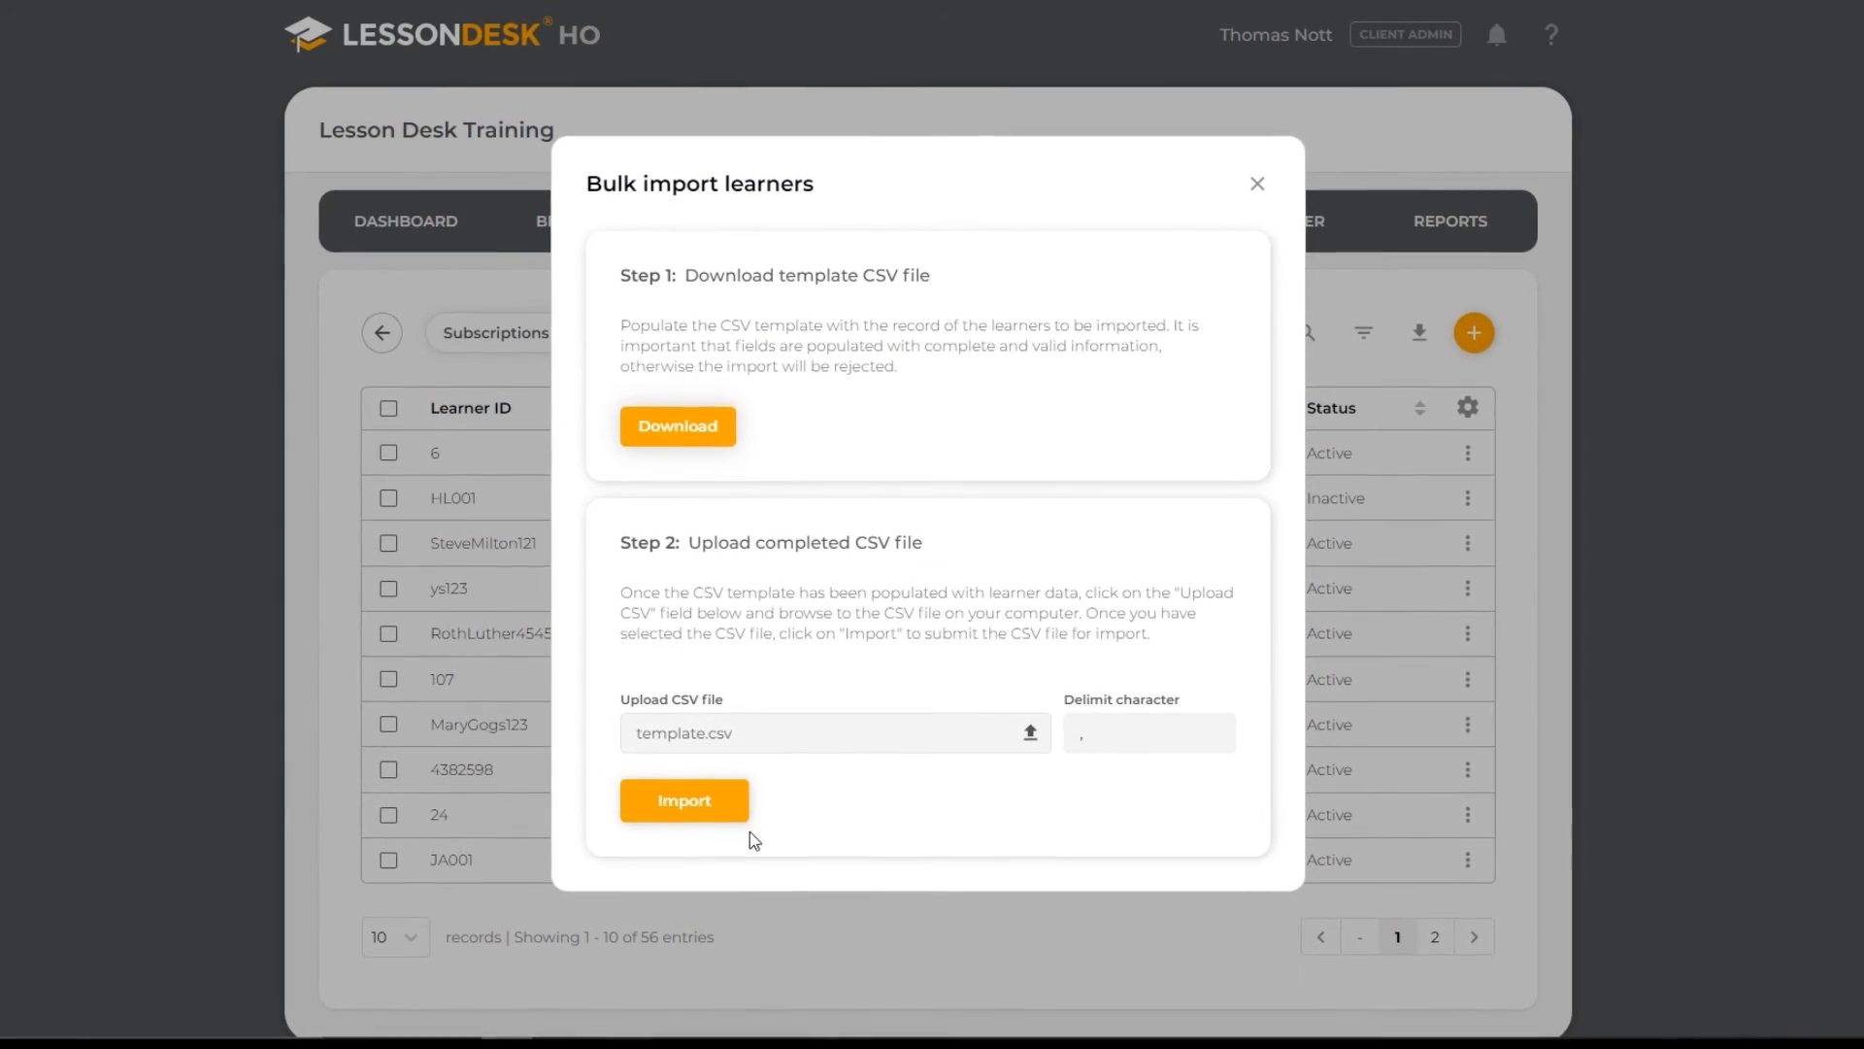
left_click(685, 814)
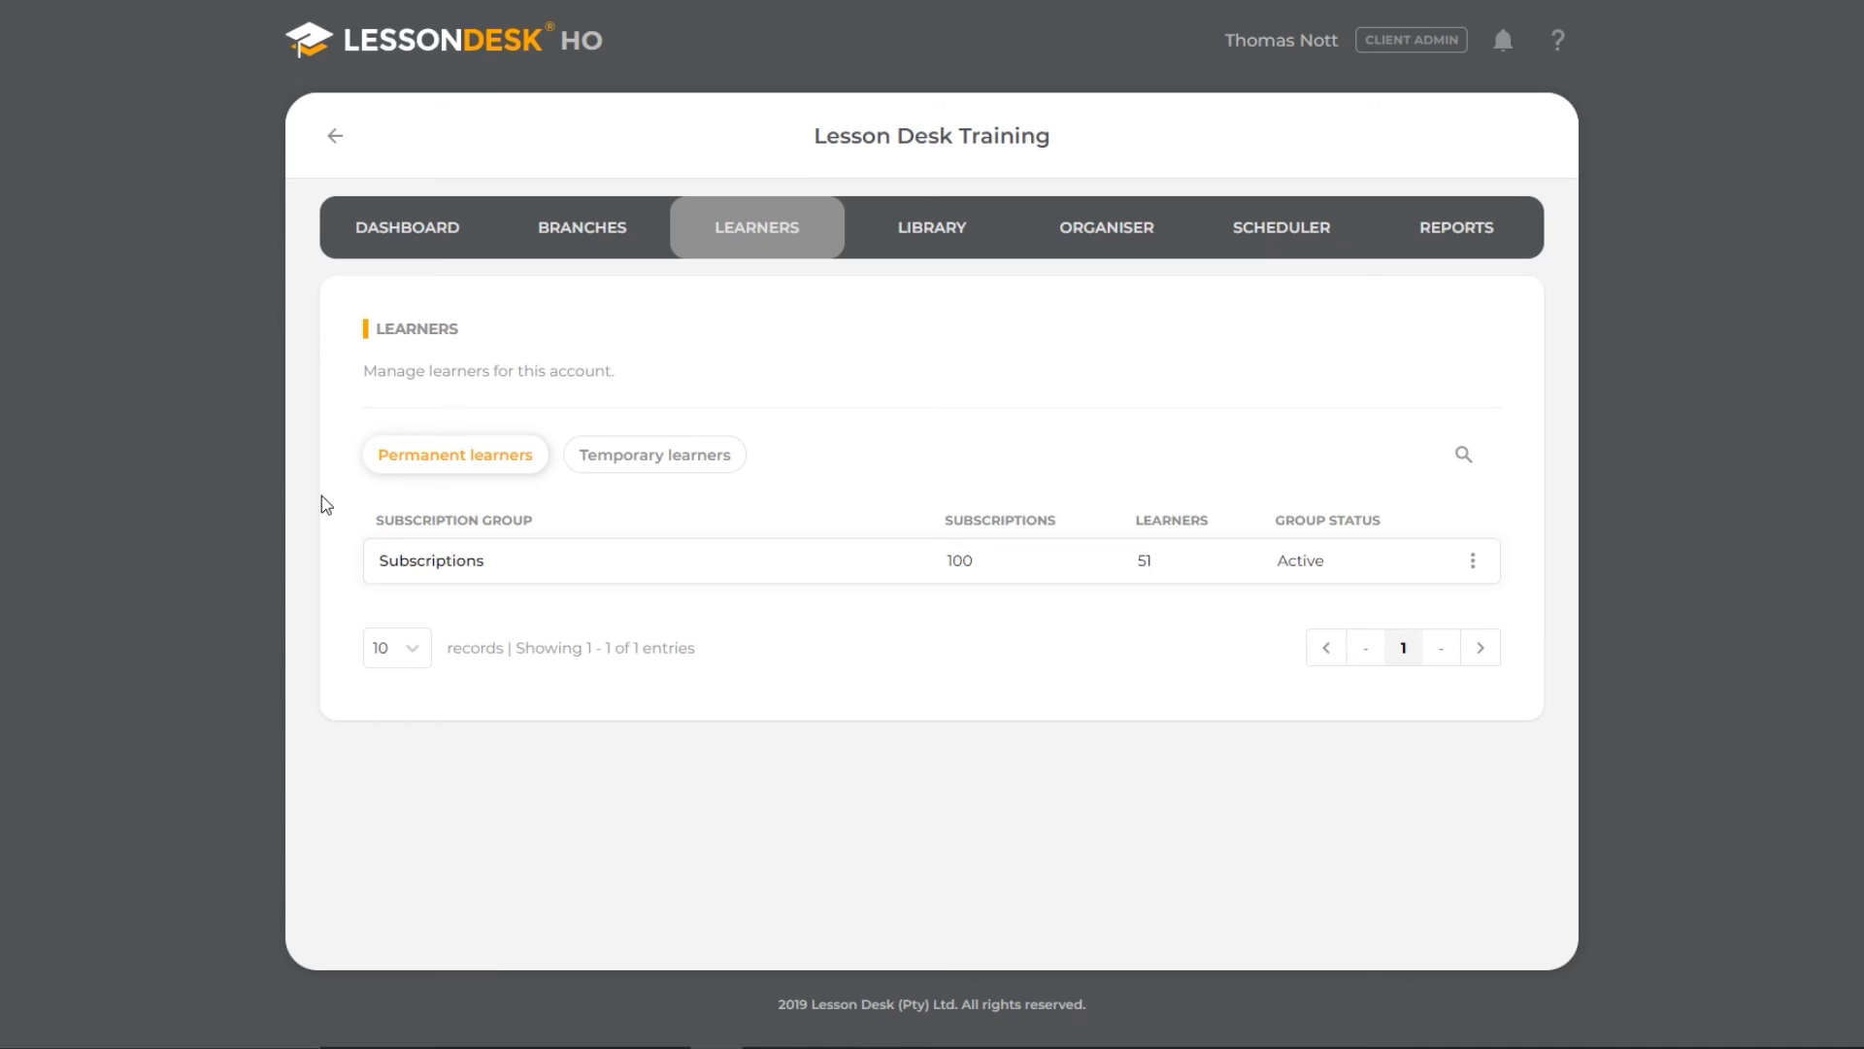
- Open the Seasonal Receptionists group from the account's temporary learners
left_click(614, 468)
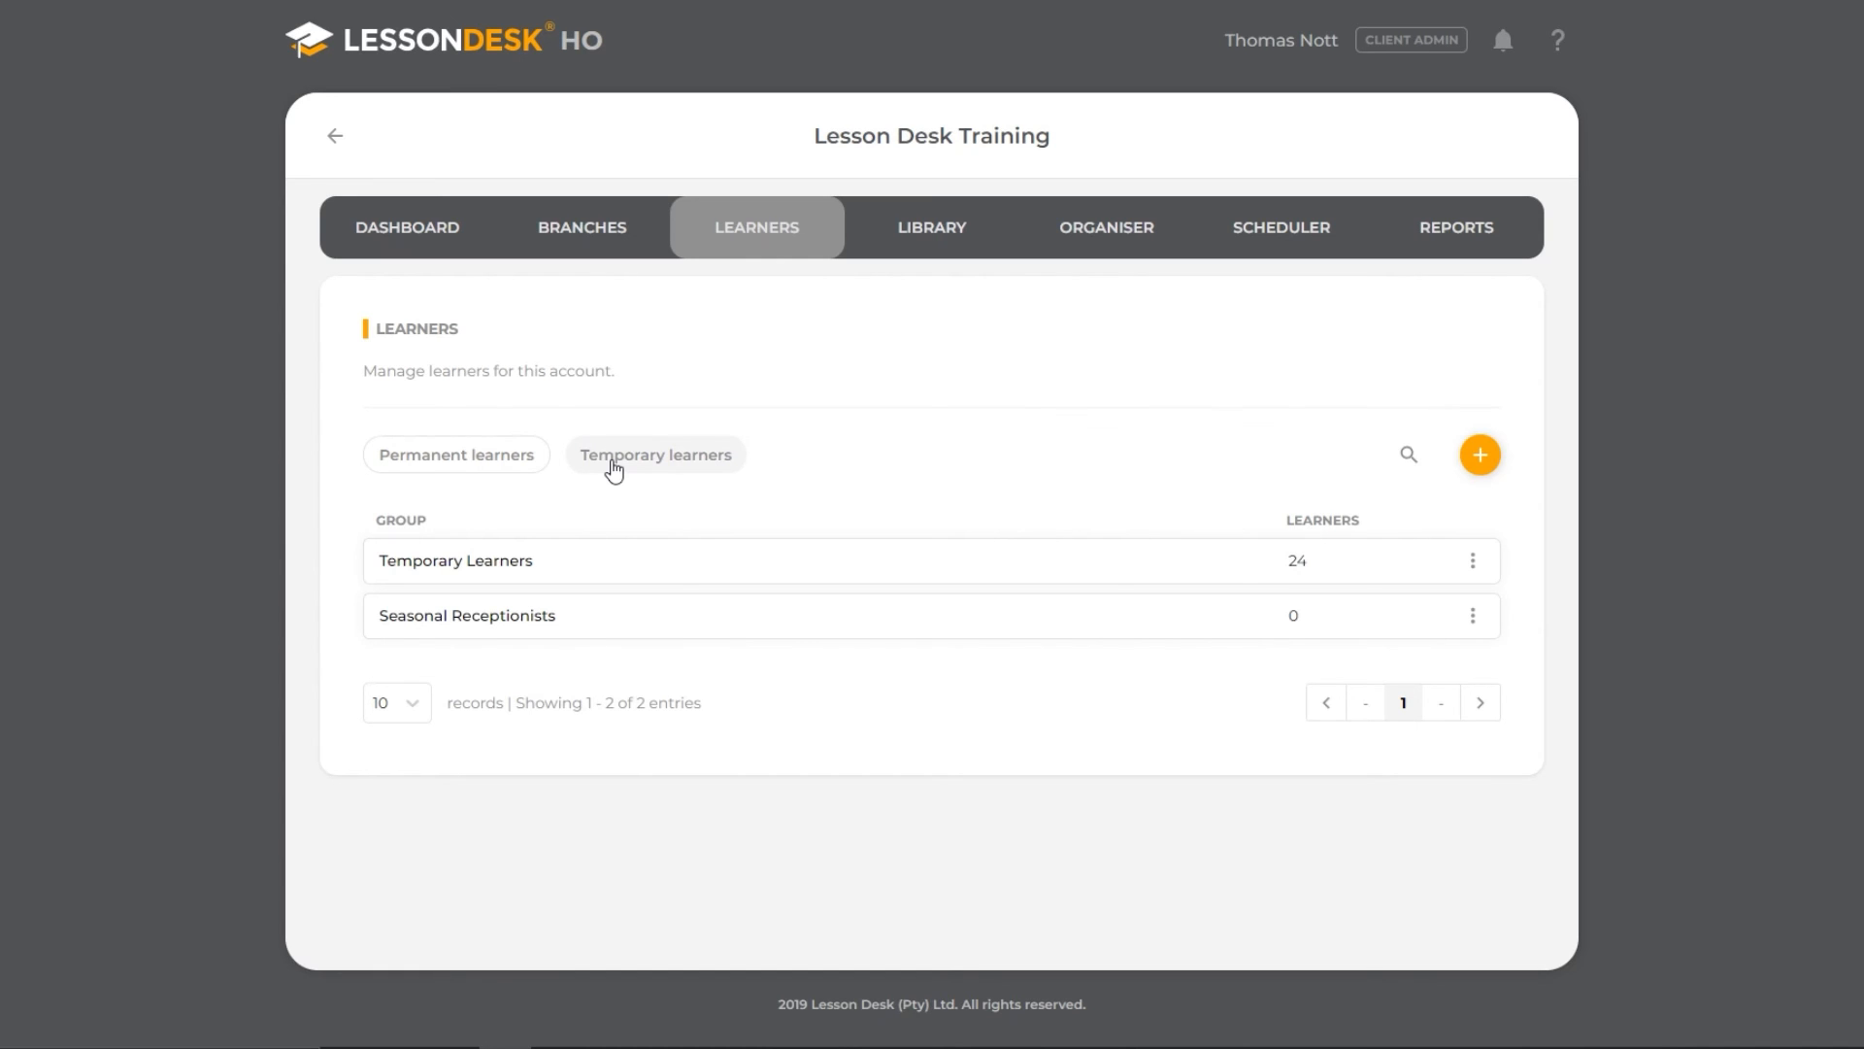
left_click(614, 471)
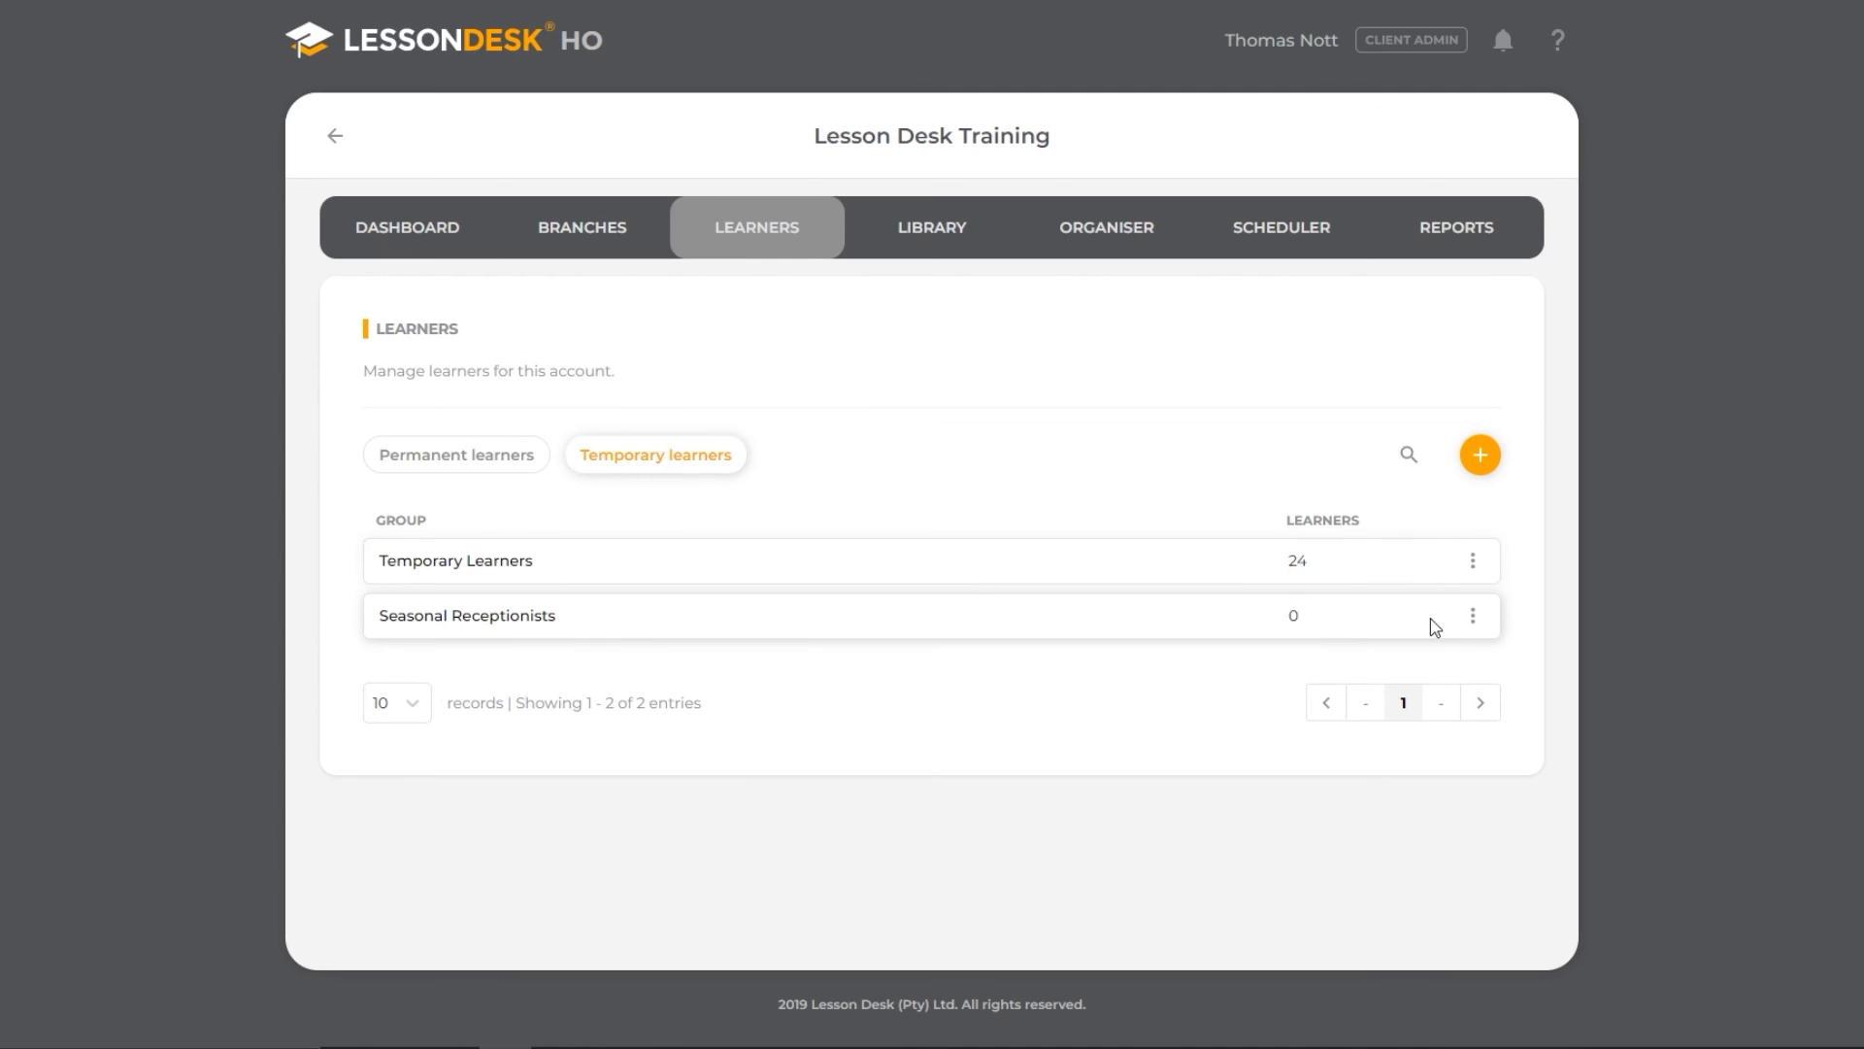
left_click(1473, 625)
left_click(1462, 653)
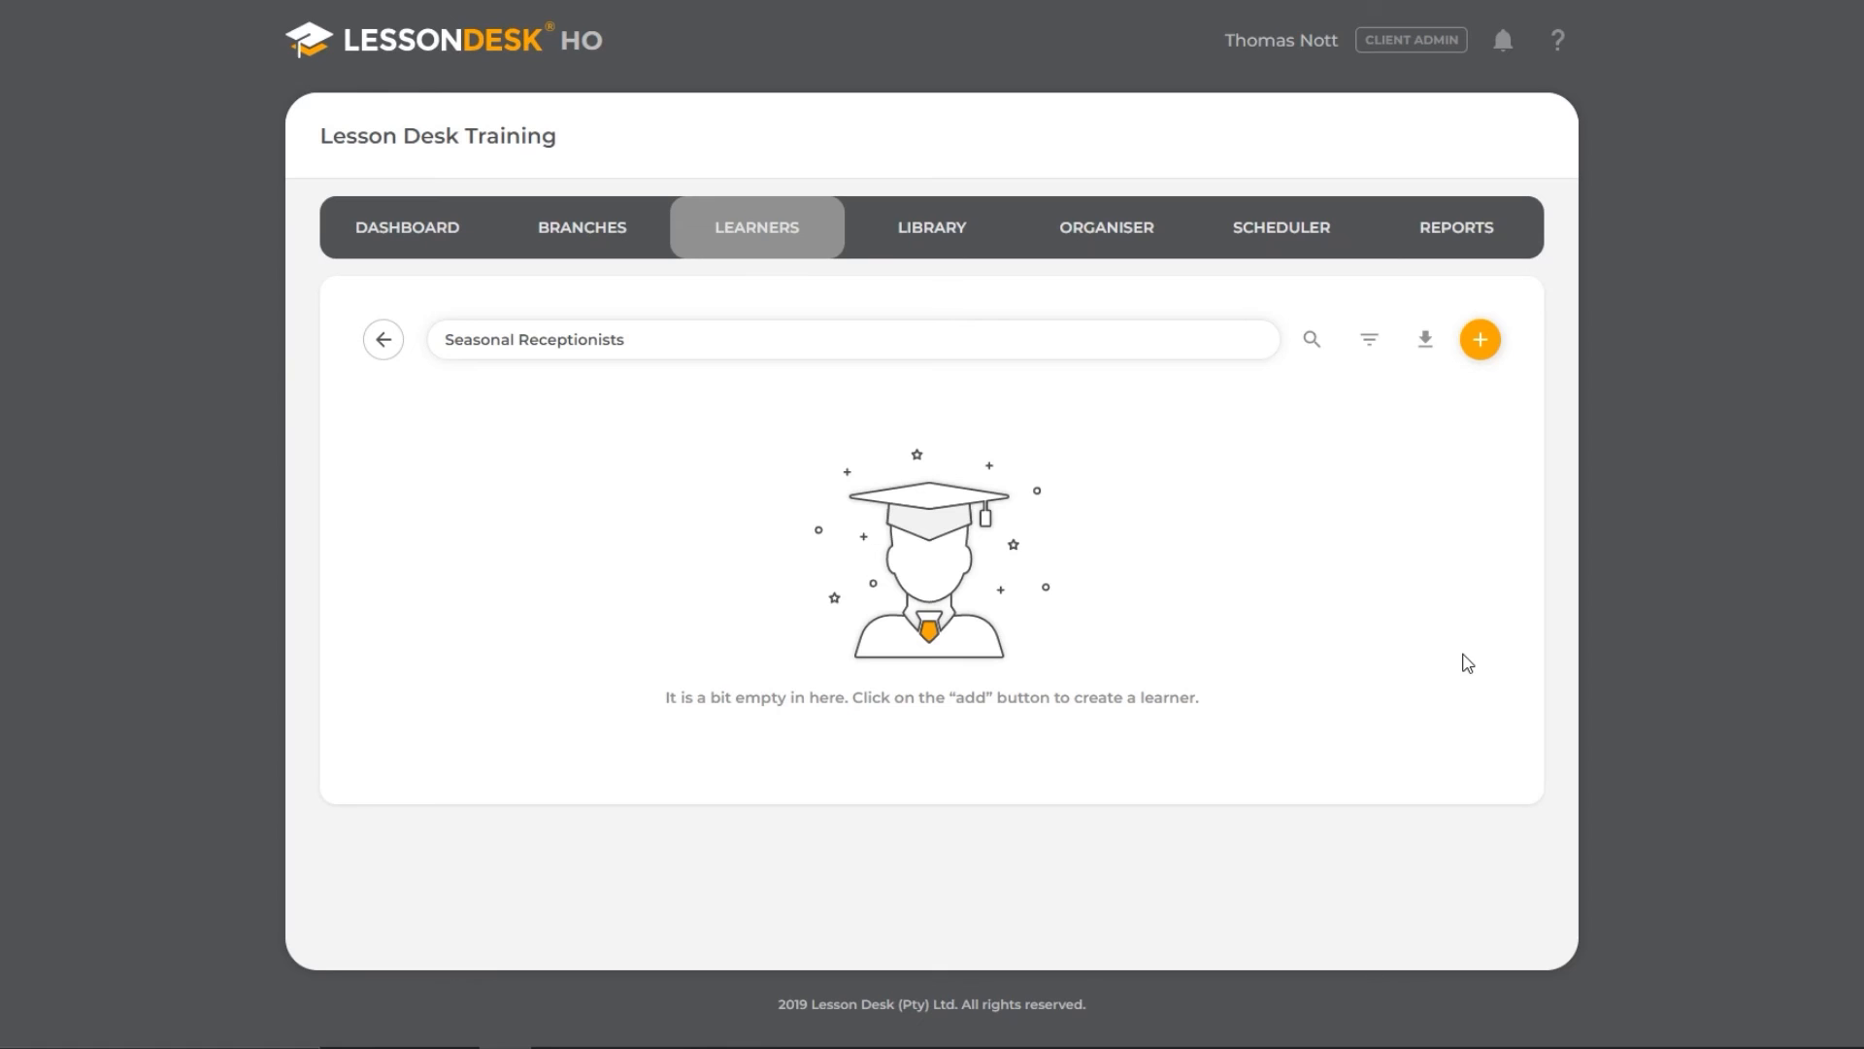
- Create and save a temporary learner with personal details, a generated temporary password, the De Villiers Training Office branch and the Department tag HR
left_click(1480, 342)
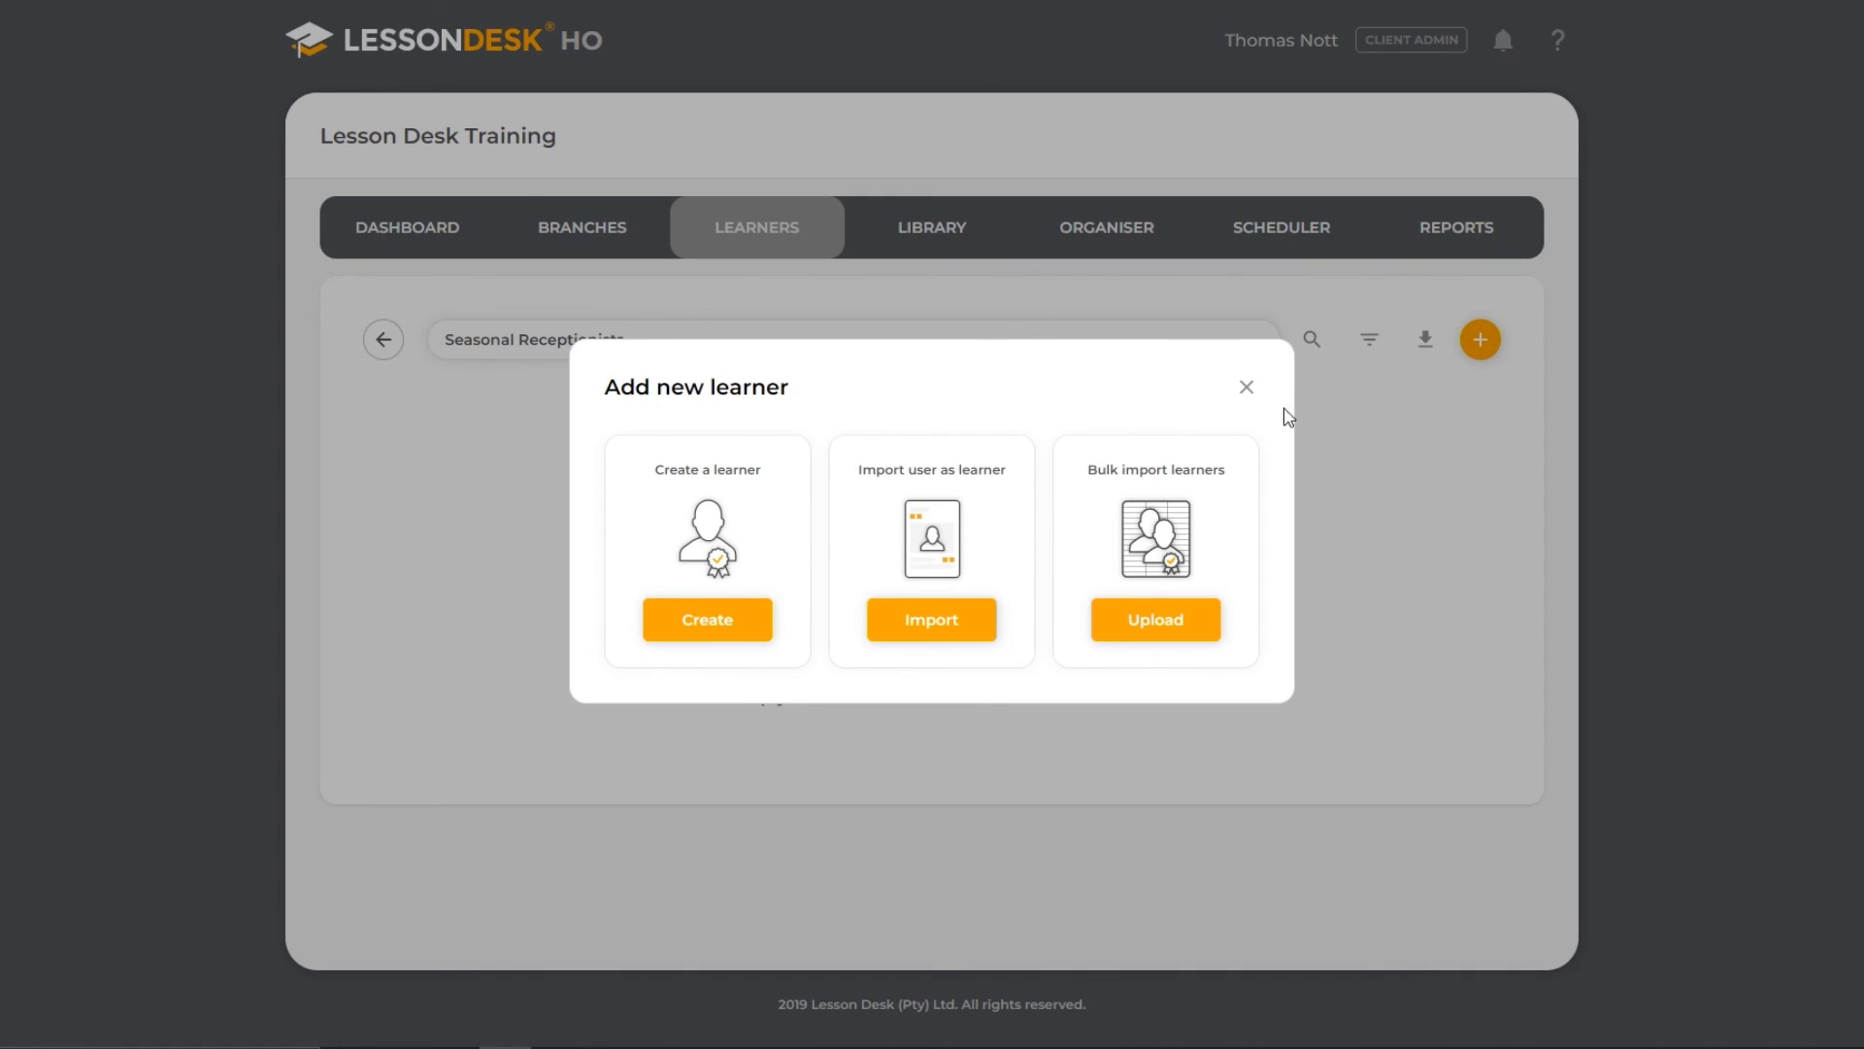
left_click(766, 624)
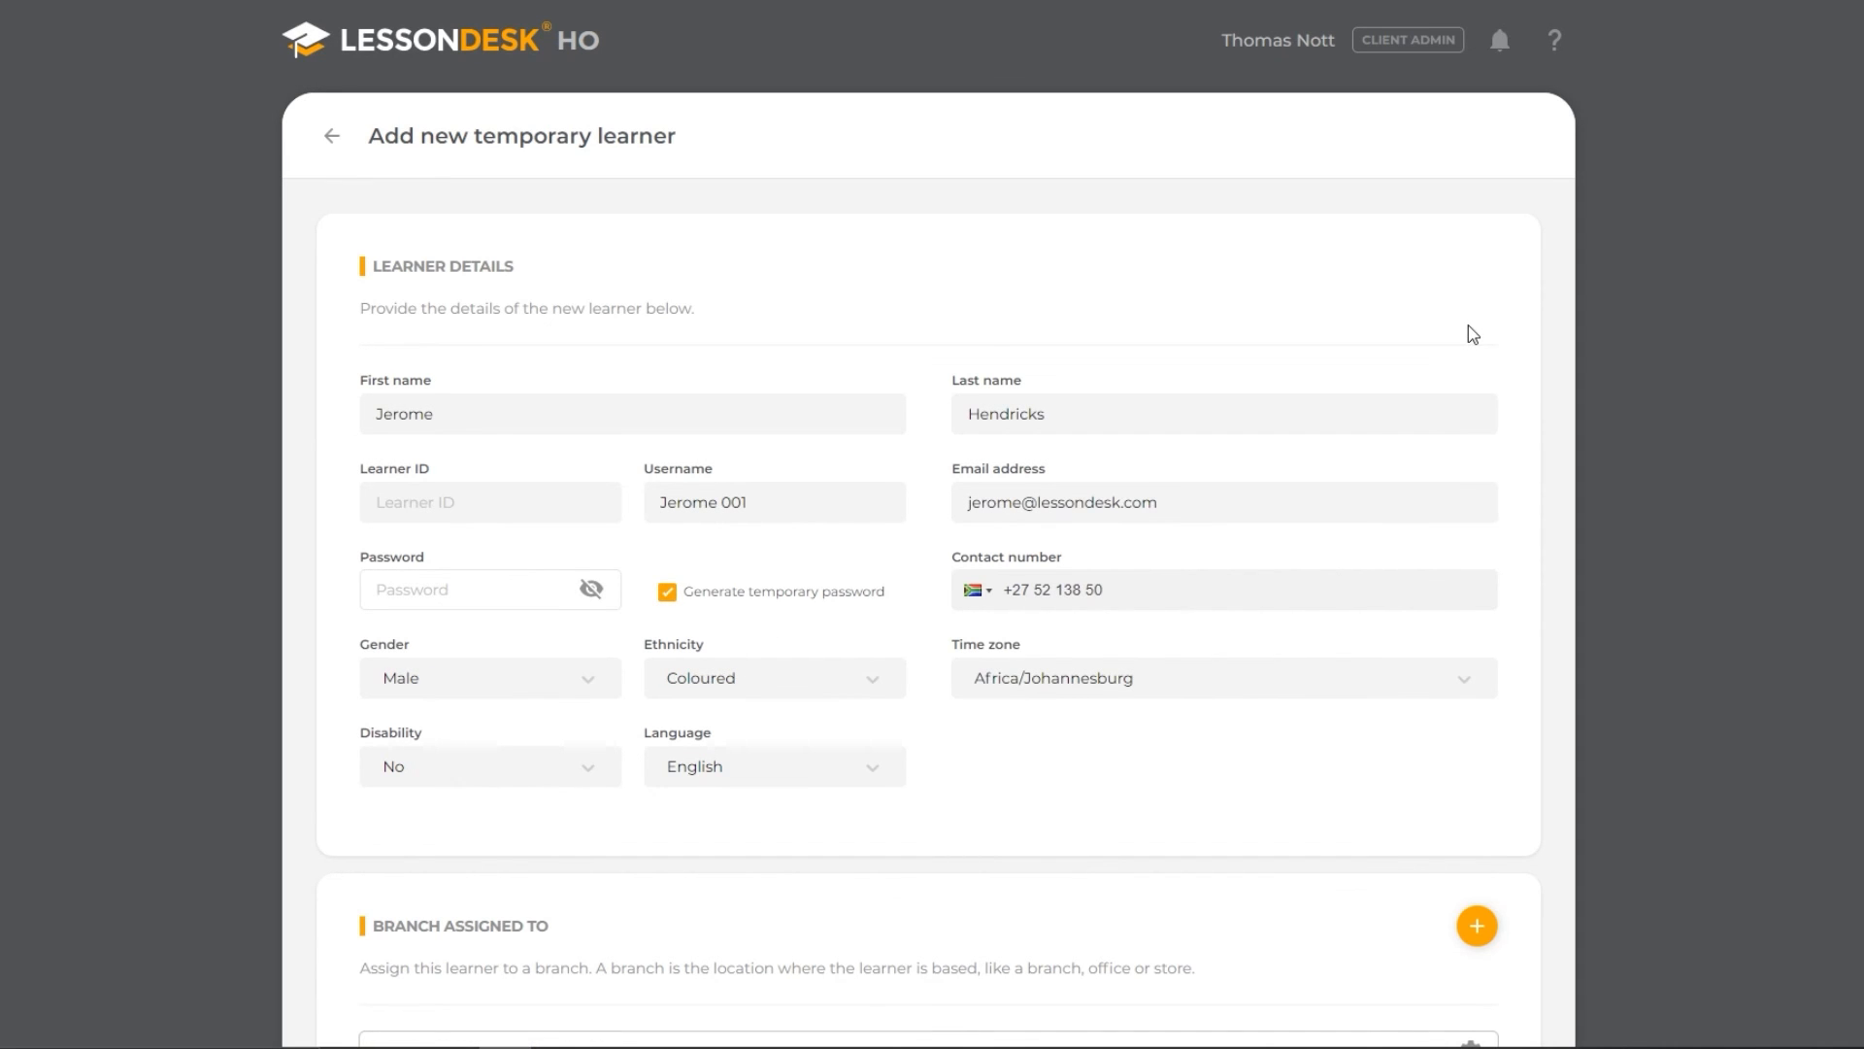
scroll(1473, 334, "down", 3)
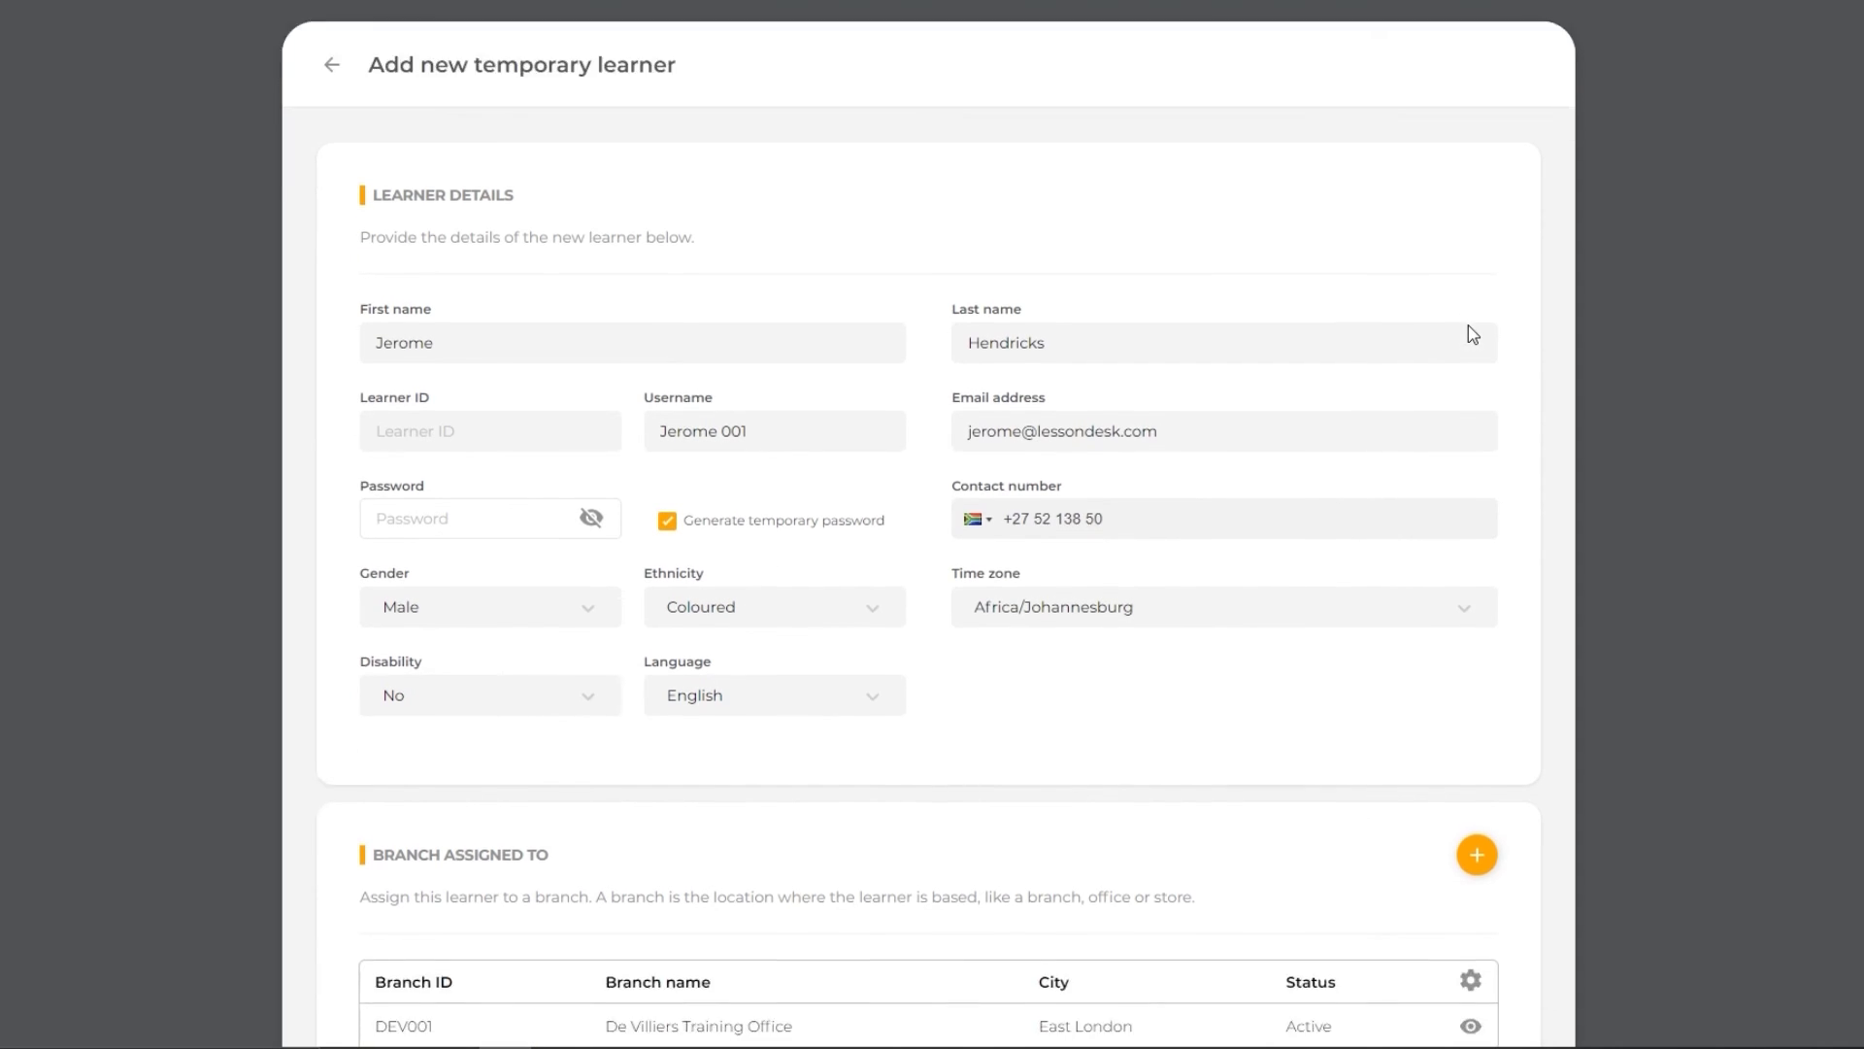
scroll(1473, 334, "down", 3)
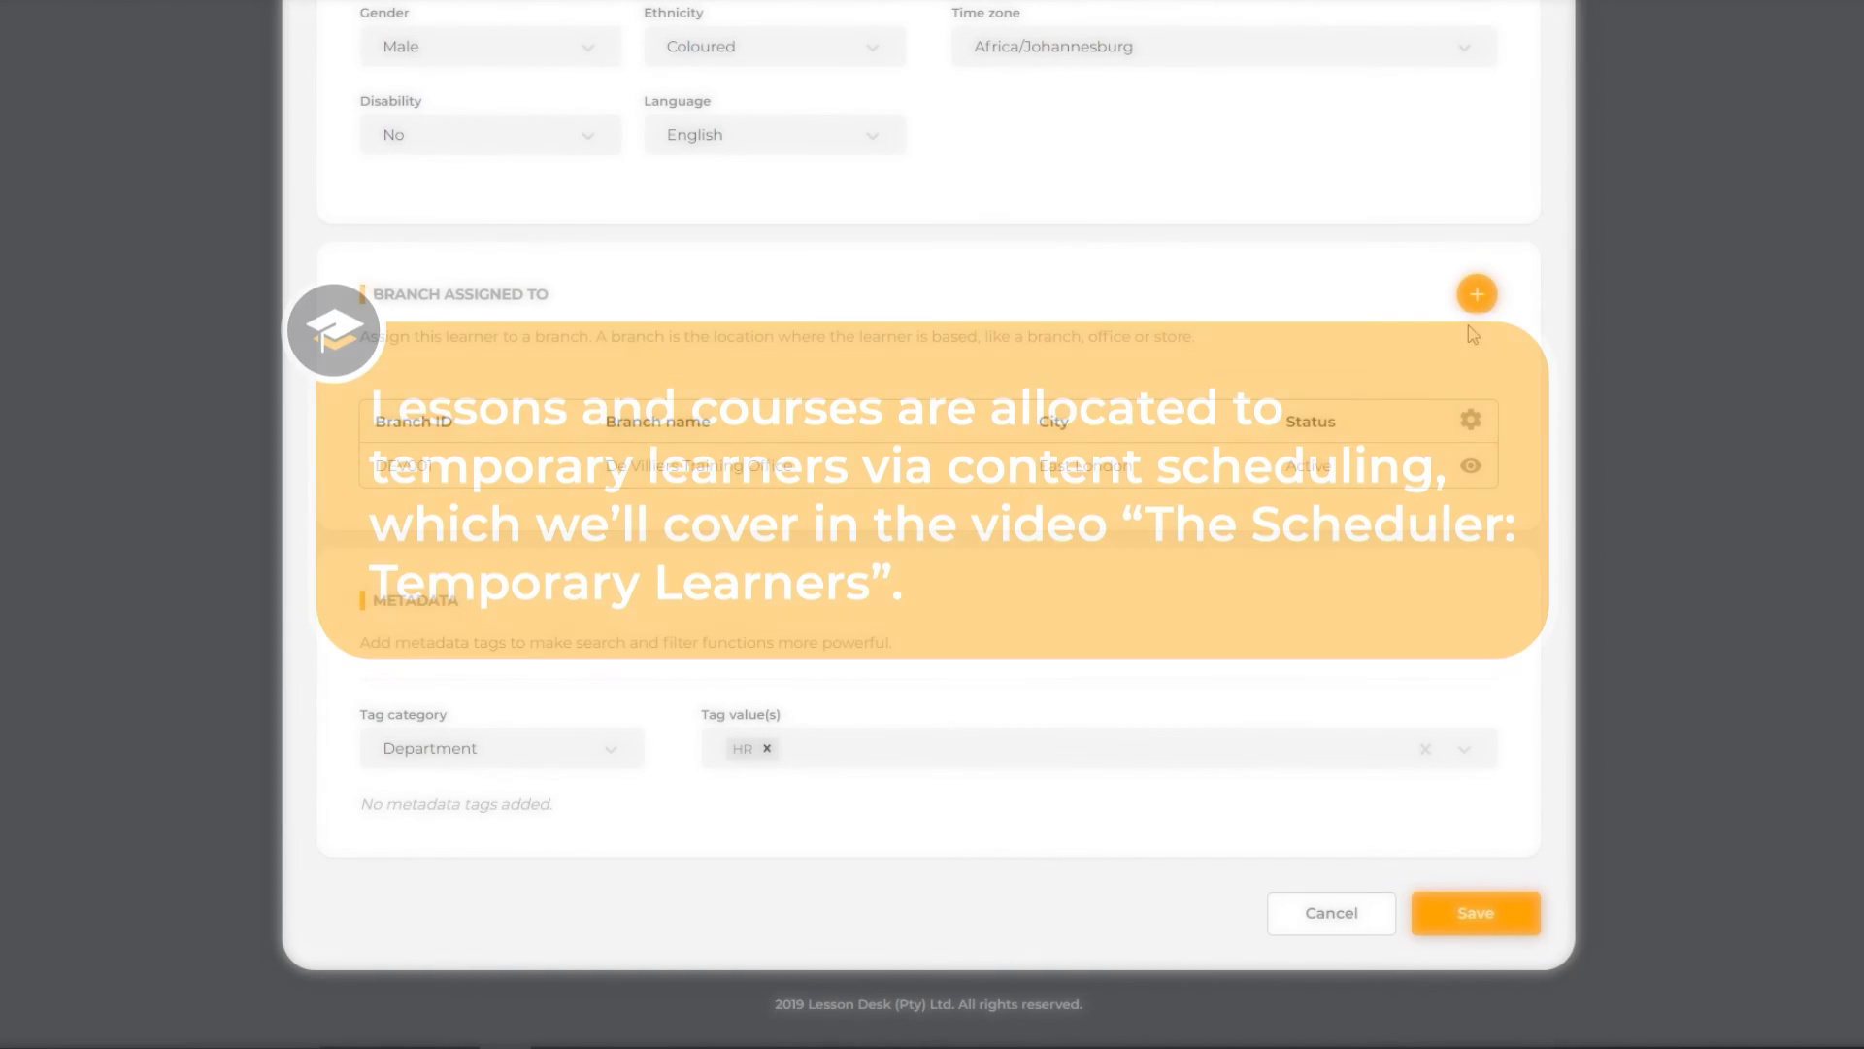
left_click(1498, 920)
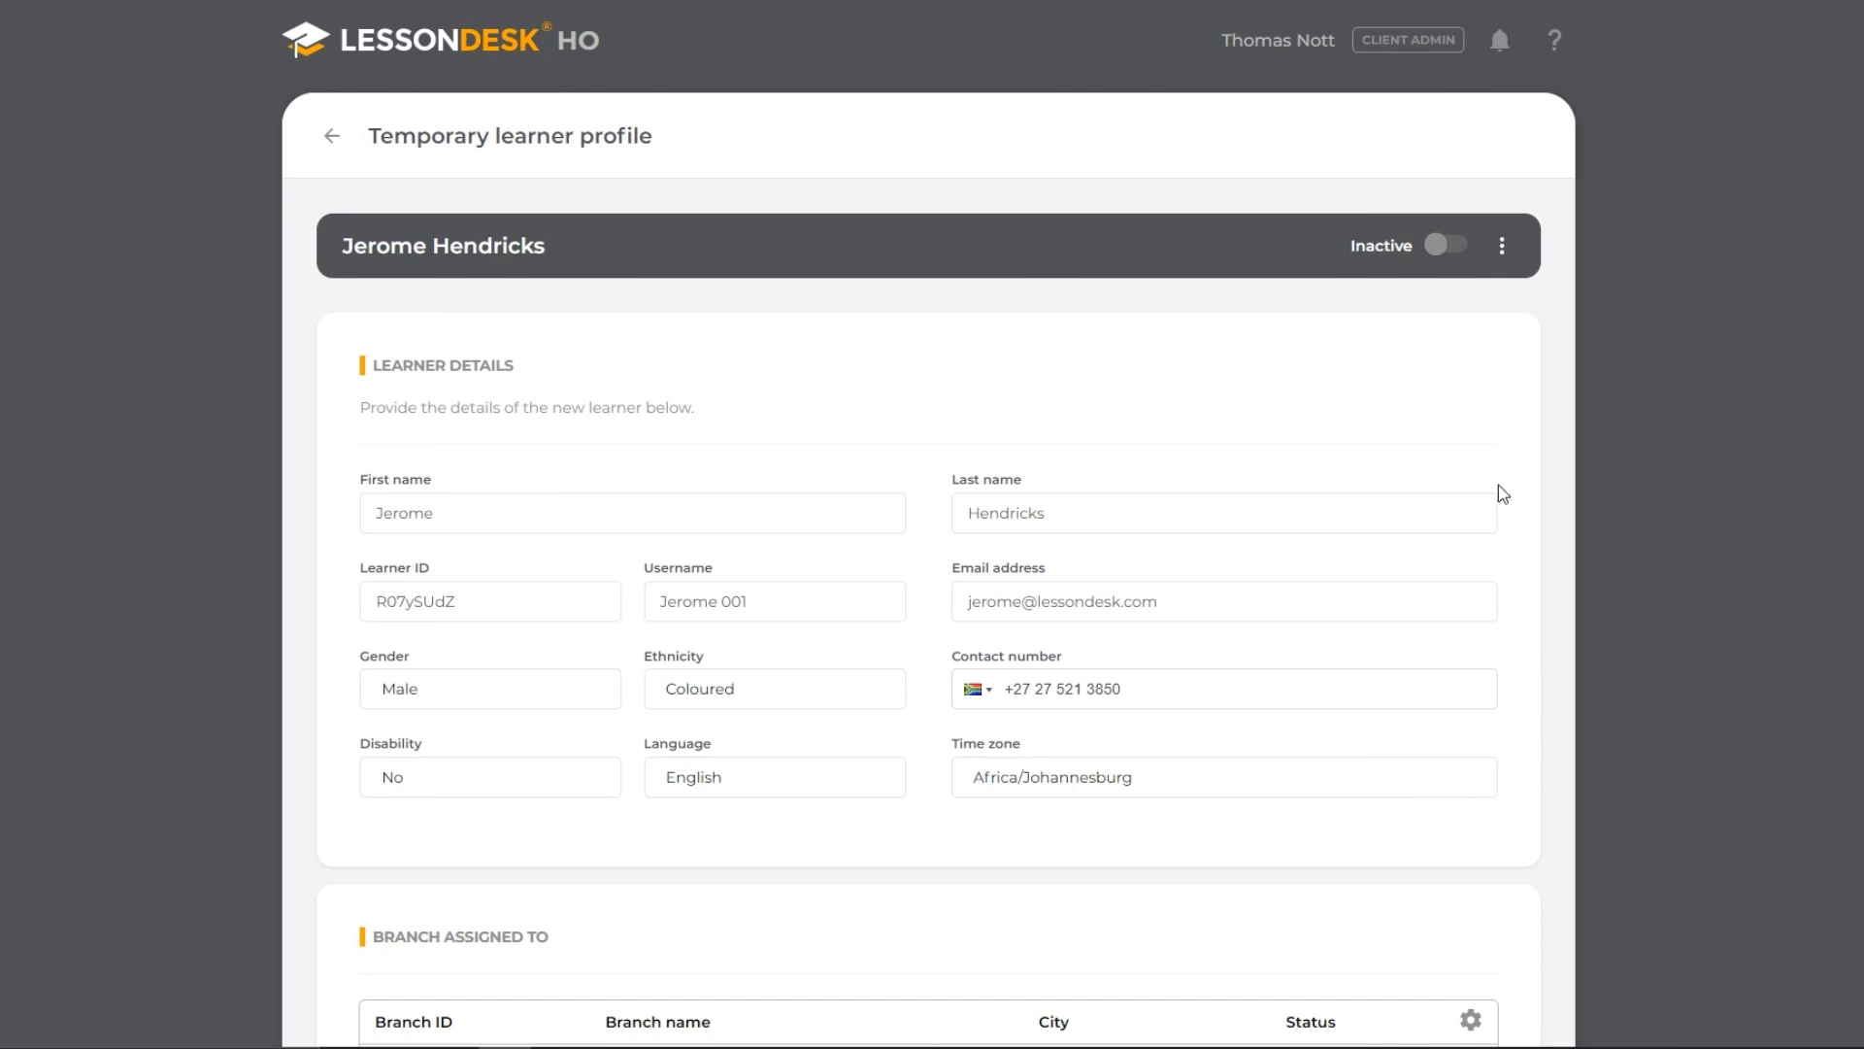
- Change the new temporary learner's status to Active and confirm the status change
left_click(1453, 250)
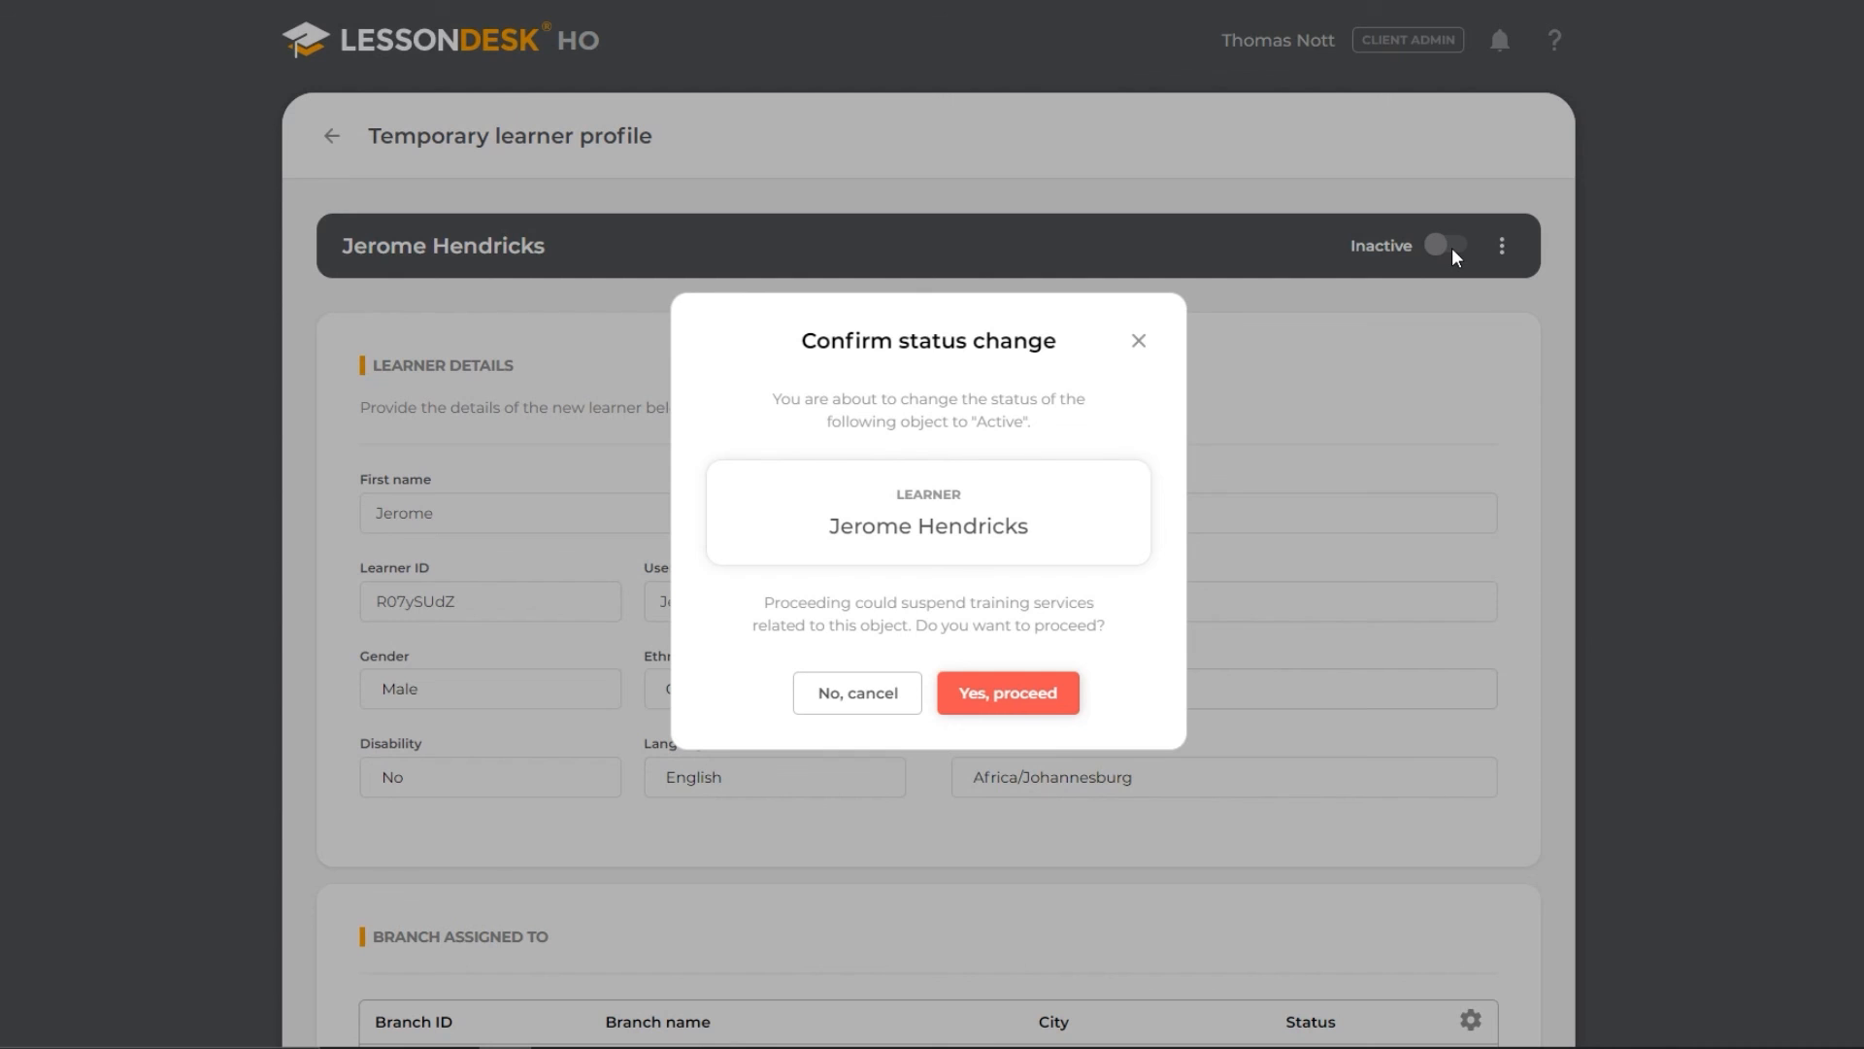
left_click(1063, 692)
left_click(1063, 694)
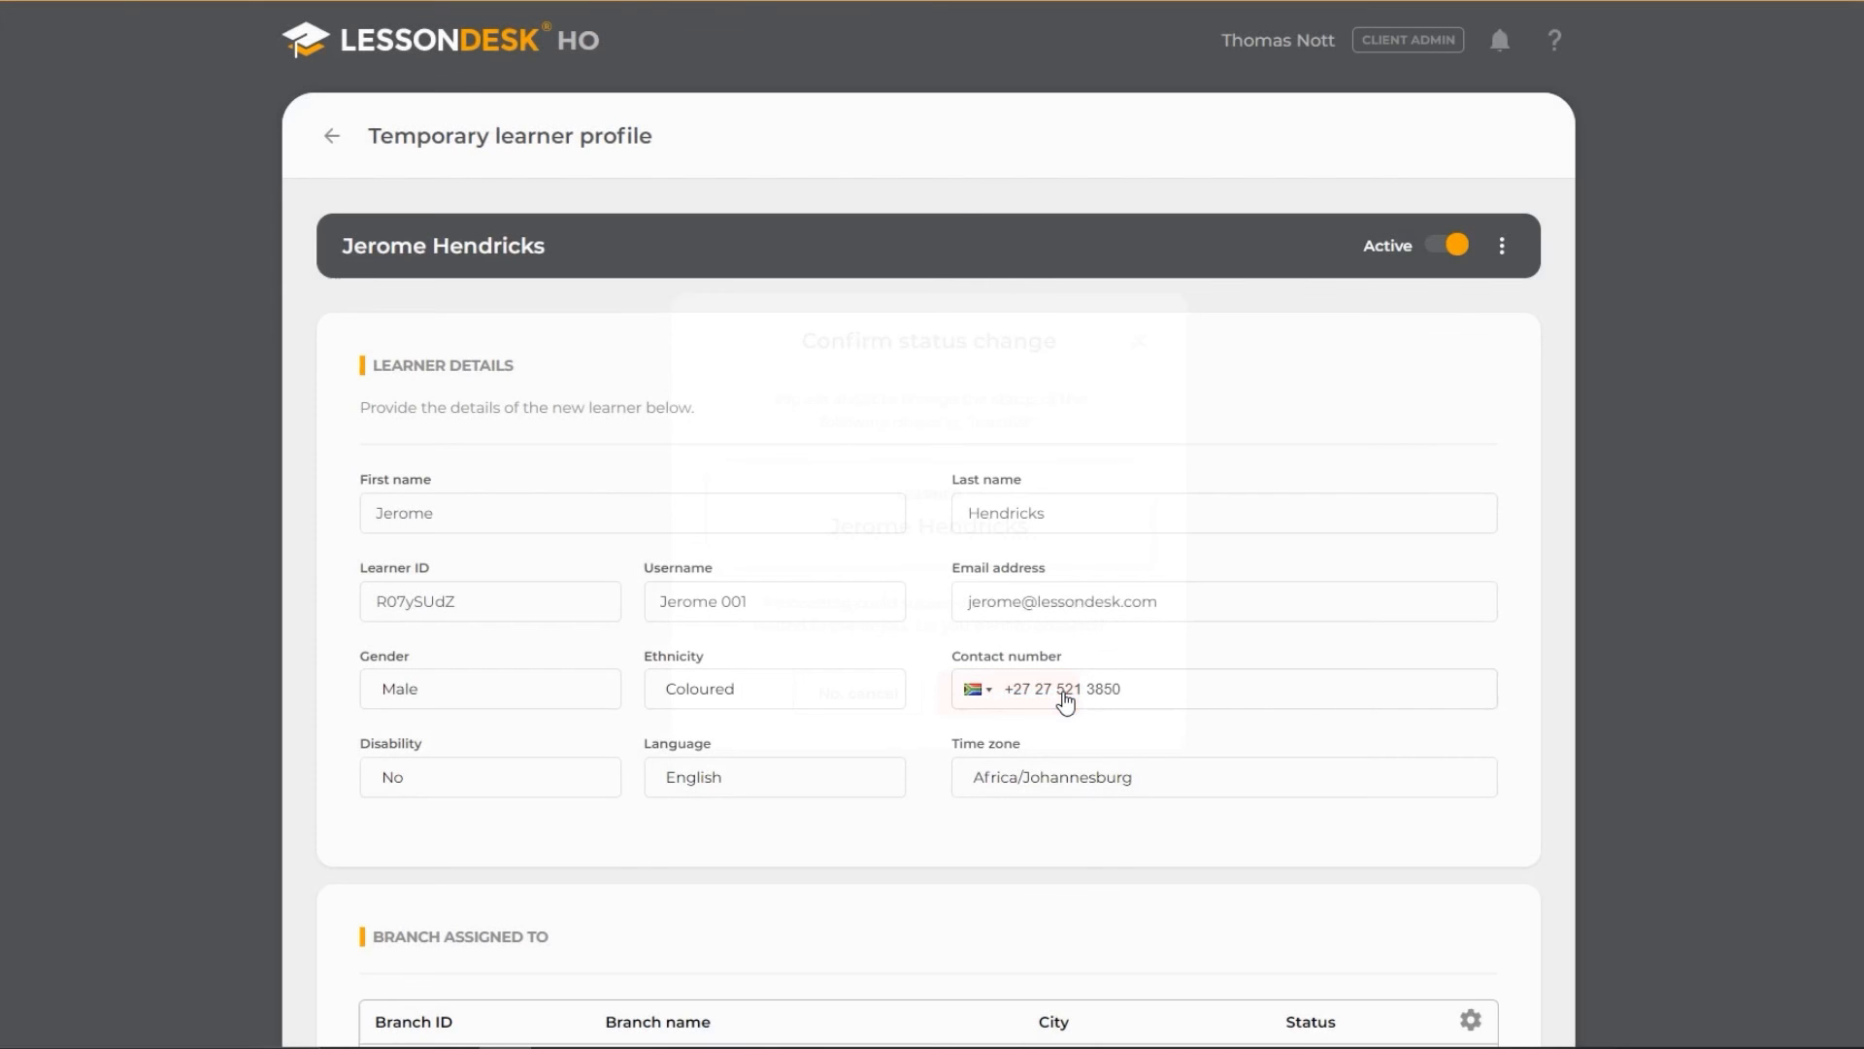